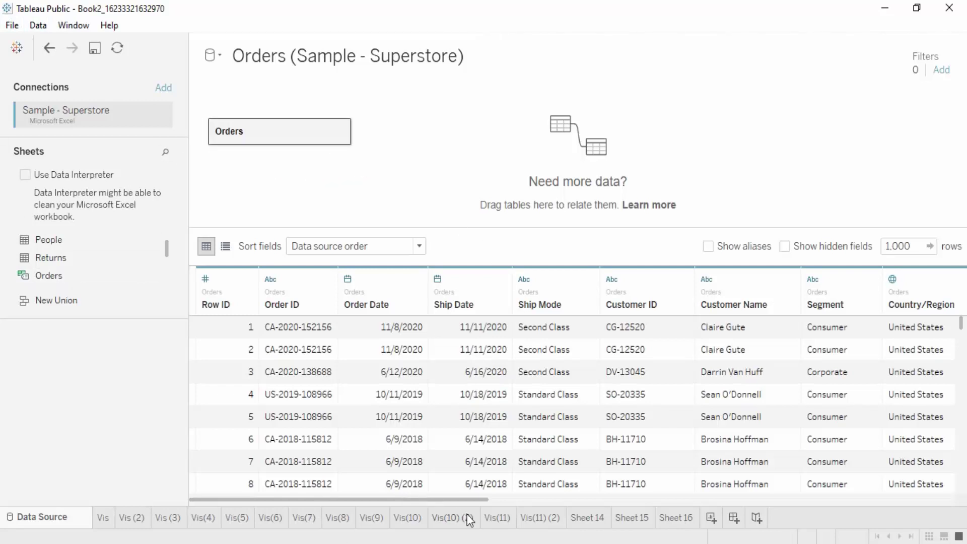
Preview the data of the Returns sheet, look through its rows, and close the preview.
left_click_drag(485, 500, 211, 524)
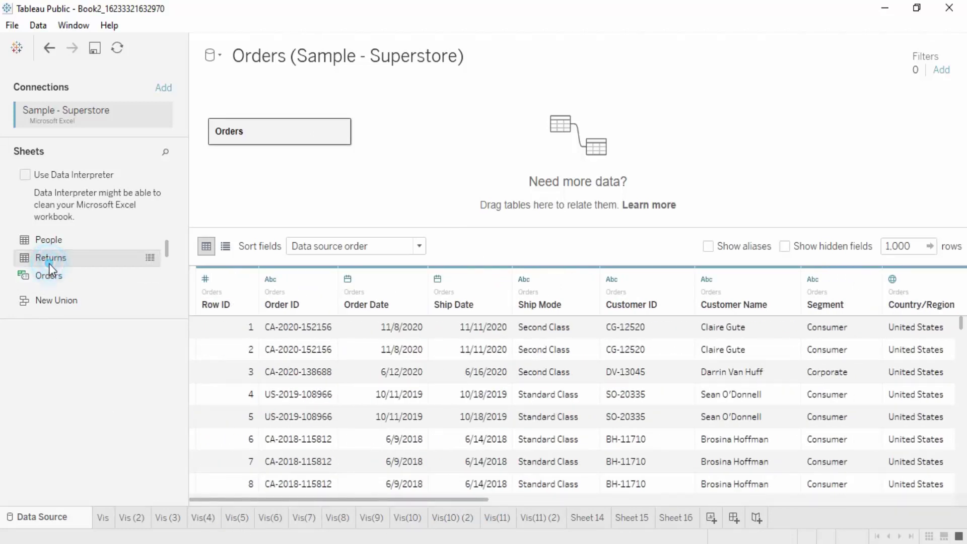
left_click(150, 258)
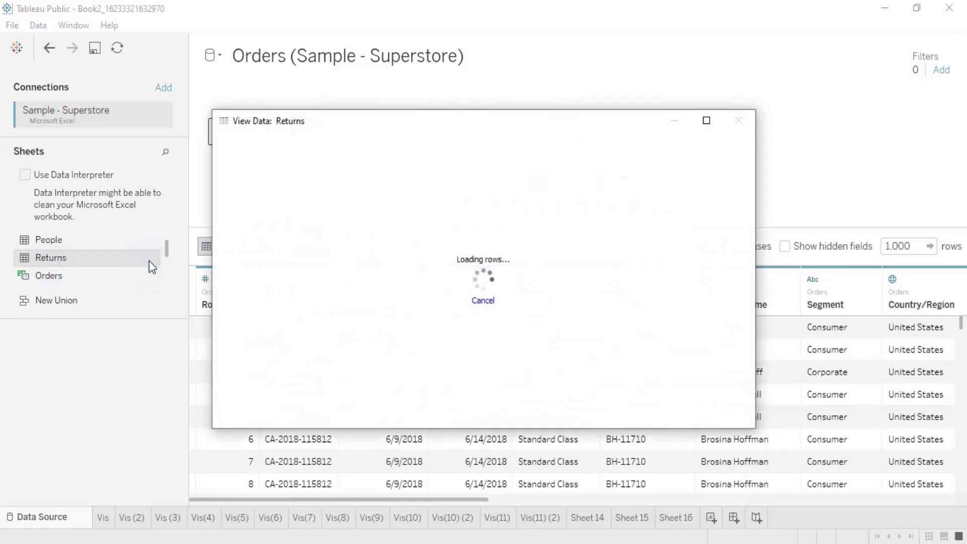
scroll(491, 232, "down", 20)
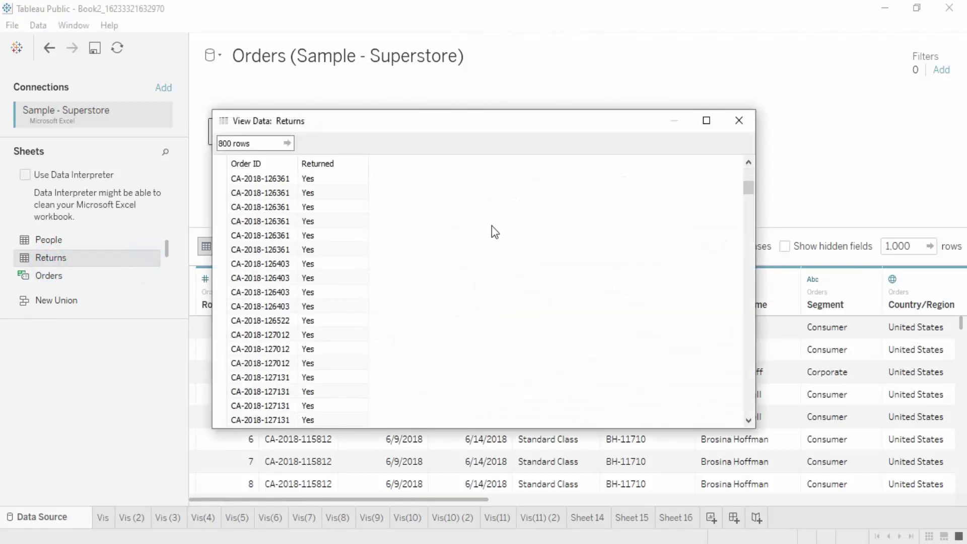
scroll(523, 219, "down", 5)
scroll(521, 216, "up", 5)
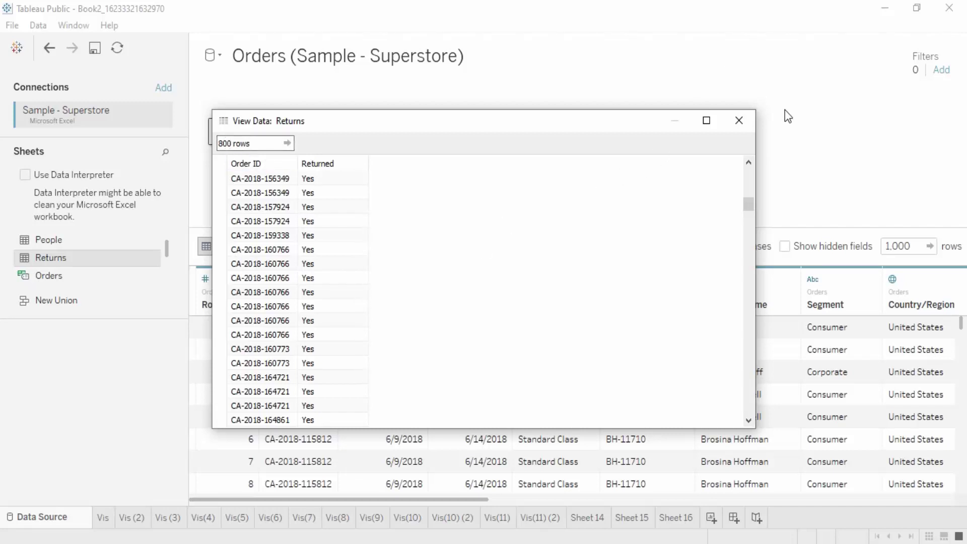
left_click(739, 120)
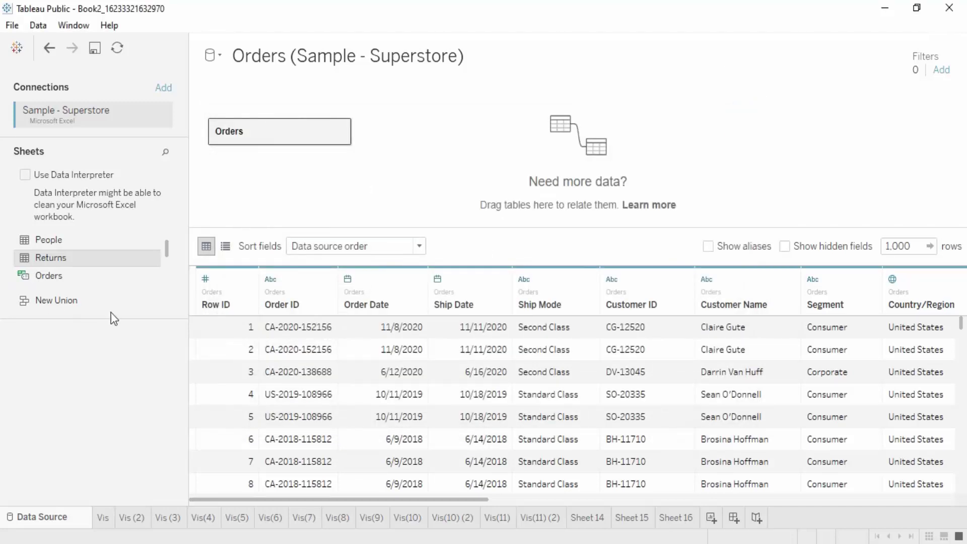
Preview the data of the Orders sheet, check its row count, and close the preview.
left_click(146, 280)
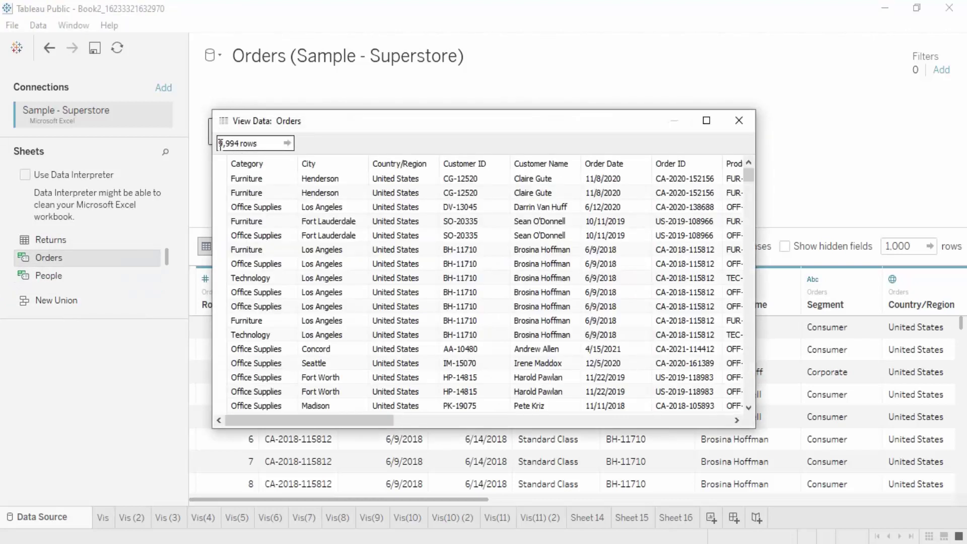
left_click(248, 144)
left_click(248, 145)
left_click(751, 123)
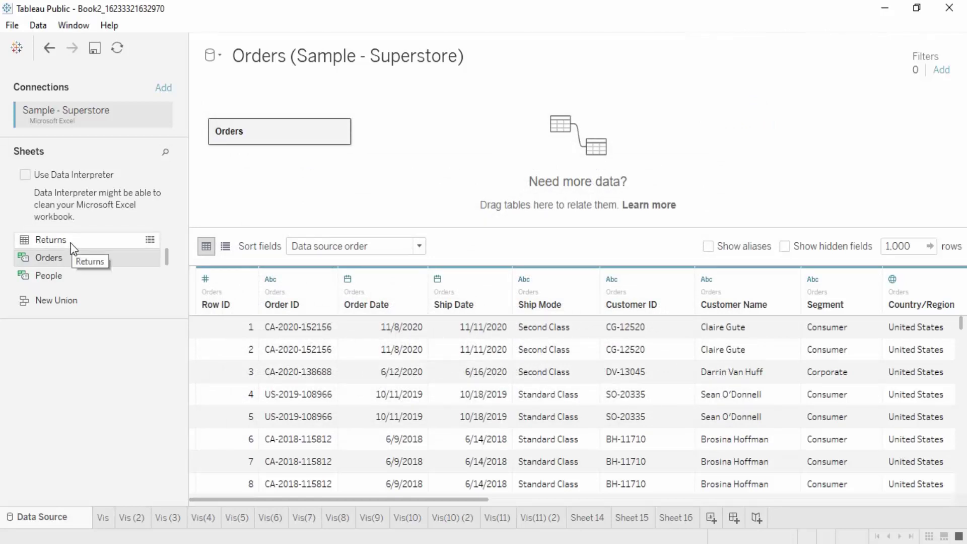
Review the Order ID and Returned columns in the Returns sheet's data preview, then close it.
left_click(71, 243)
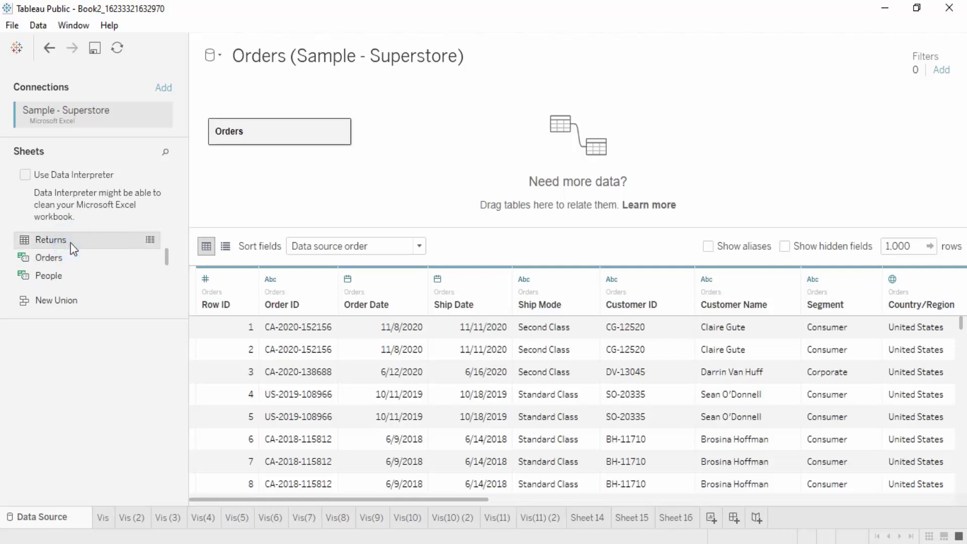
left_click(149, 240)
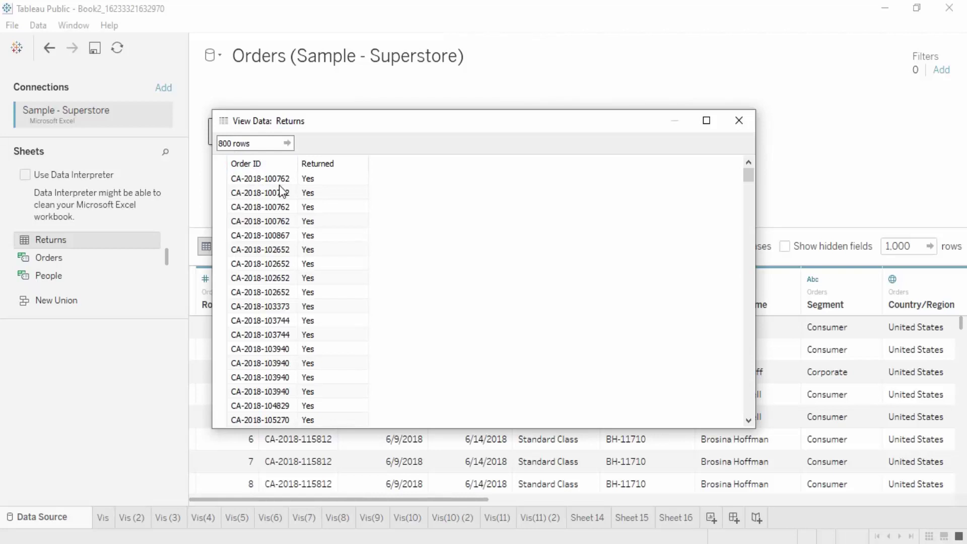
scroll(322, 281, "down", 8)
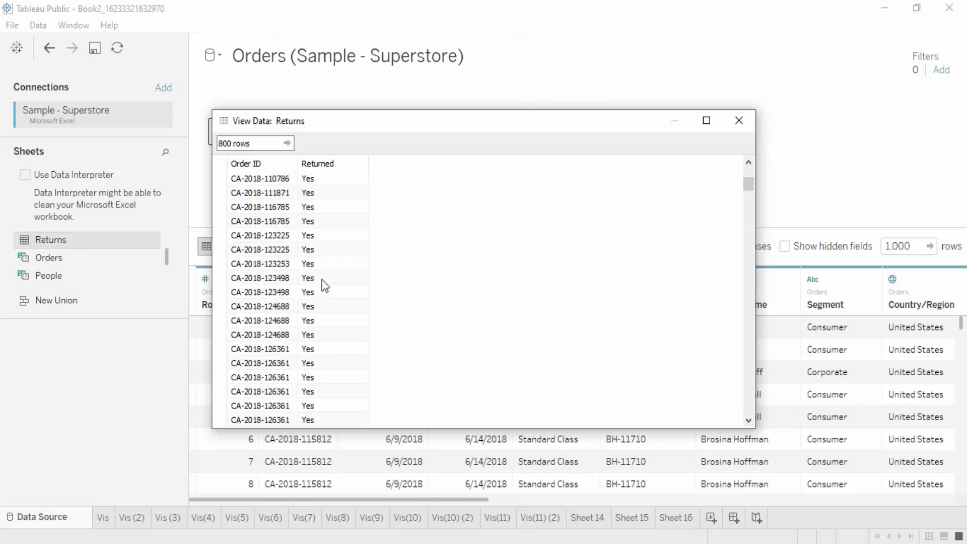
scroll(323, 280, "up", 8)
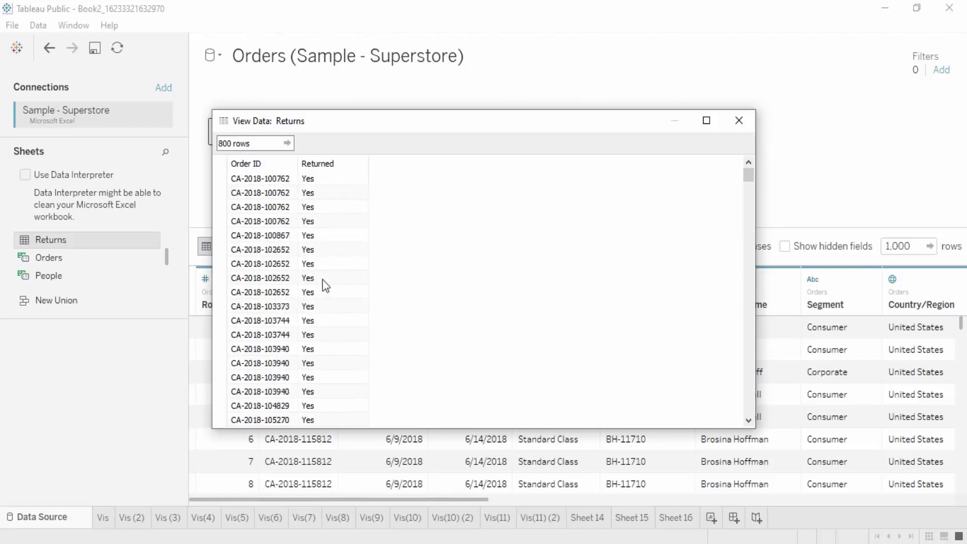
left_click(739, 121)
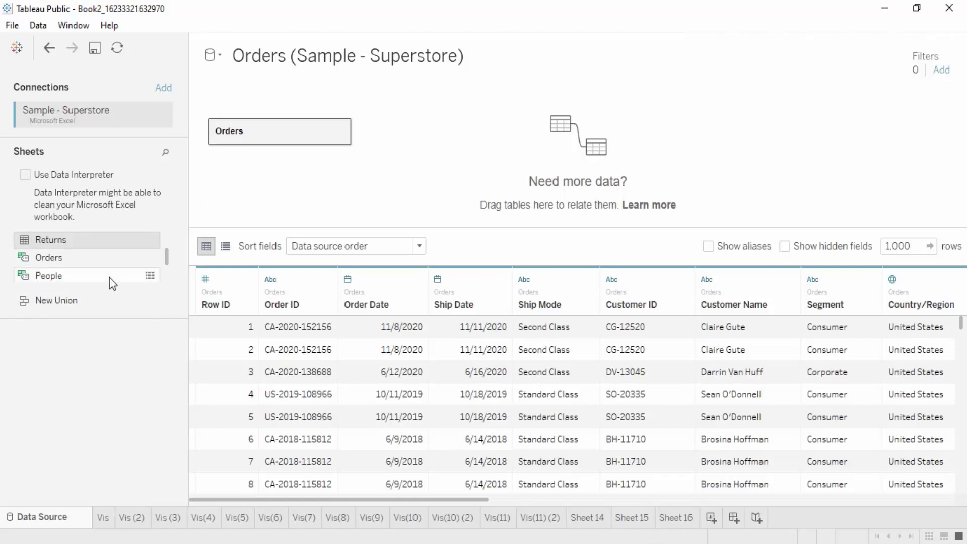
Add the Returns sheet to the data model, related to the Orders table.
left_click(53, 239)
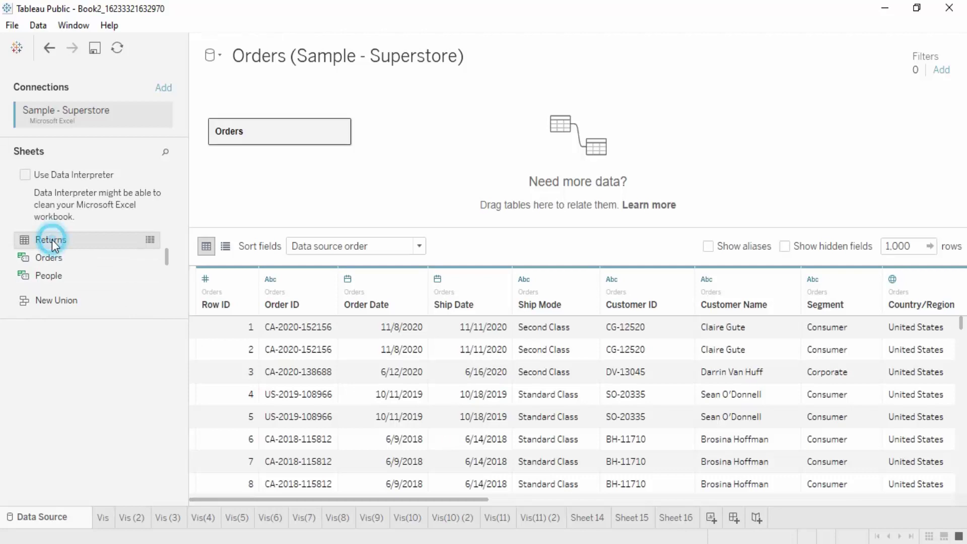
left_click_drag(52, 240, 598, 84)
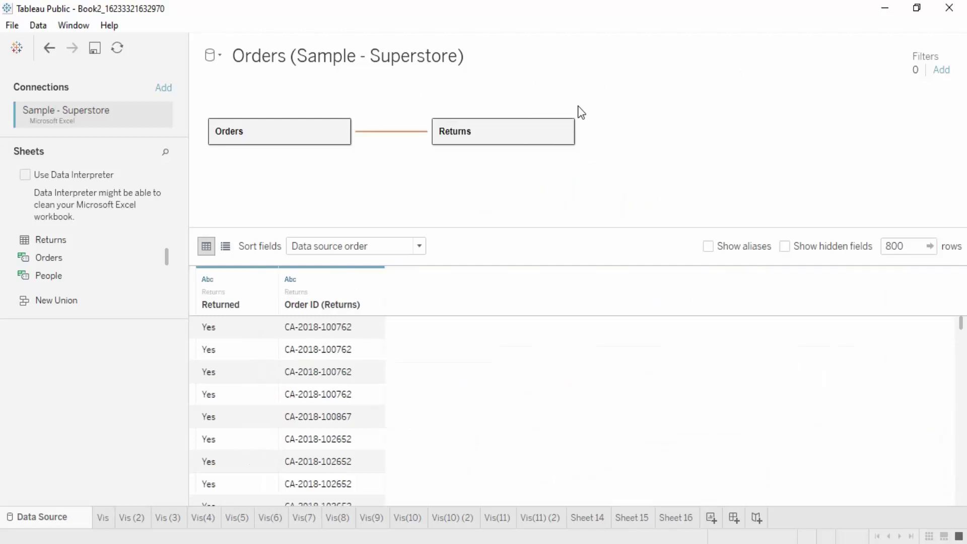
Examine the relationship between Orders and Returns, including its matching fields and performance options, and close the settings.
left_click(384, 131)
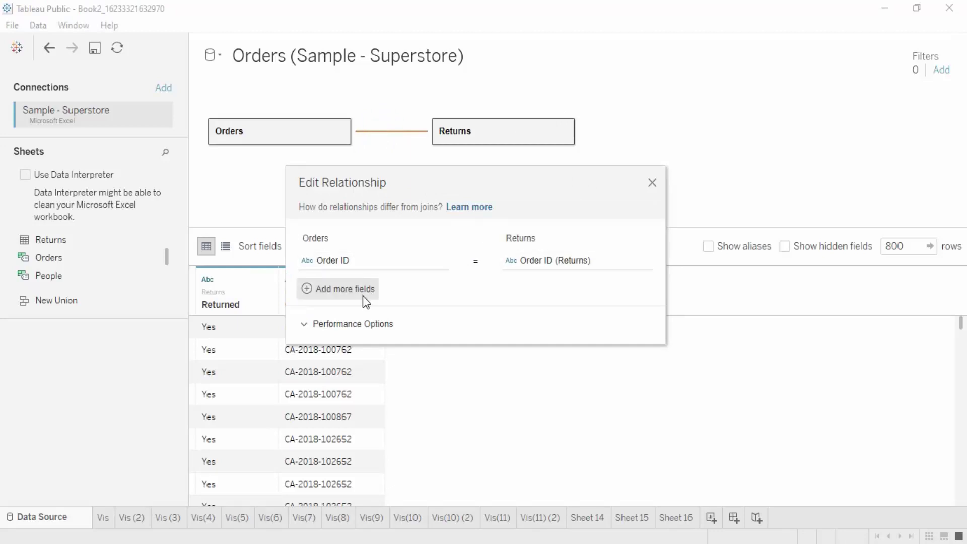
left_click(372, 324)
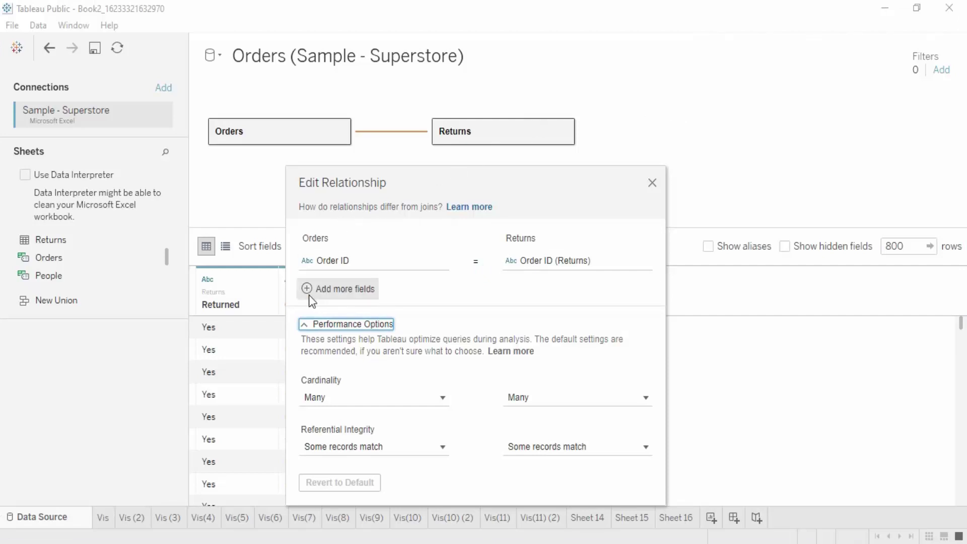
left_click(424, 266)
scroll(366, 340, "down", 5)
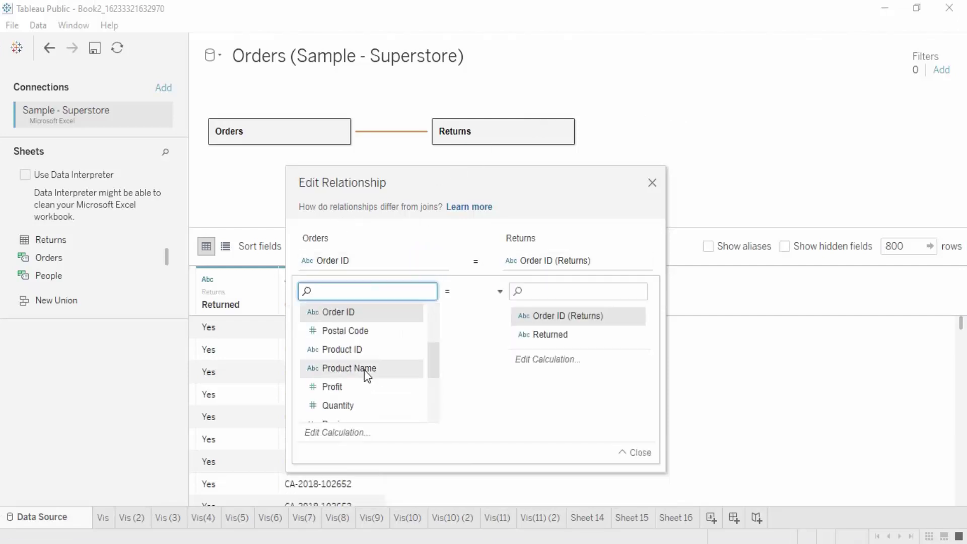
scroll(367, 414, "down", 3)
scroll(367, 410, "up", 10)
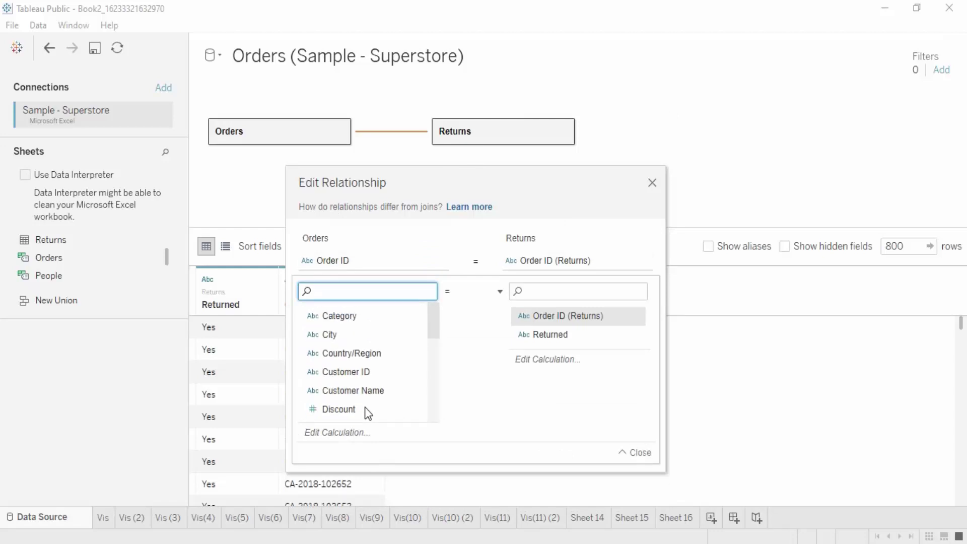
left_click(412, 267)
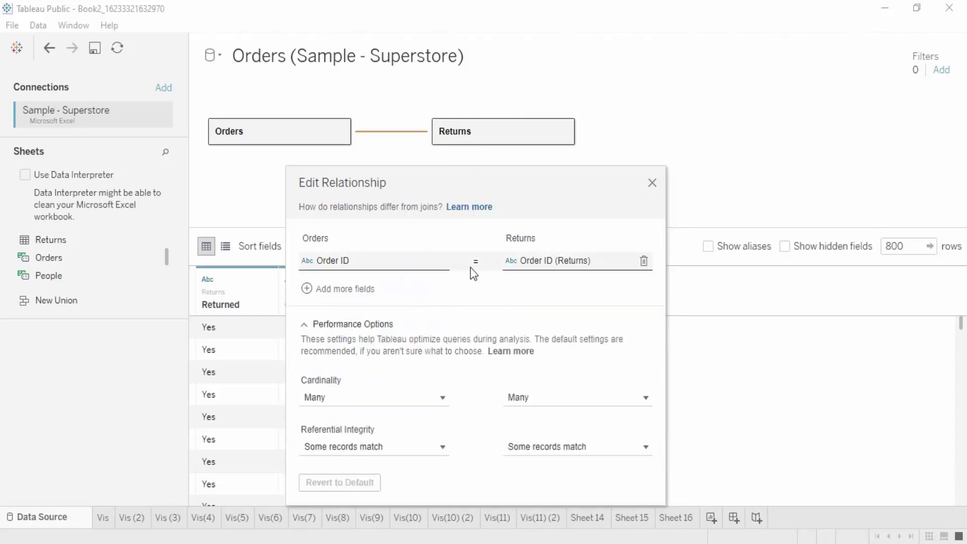
left_click(547, 263)
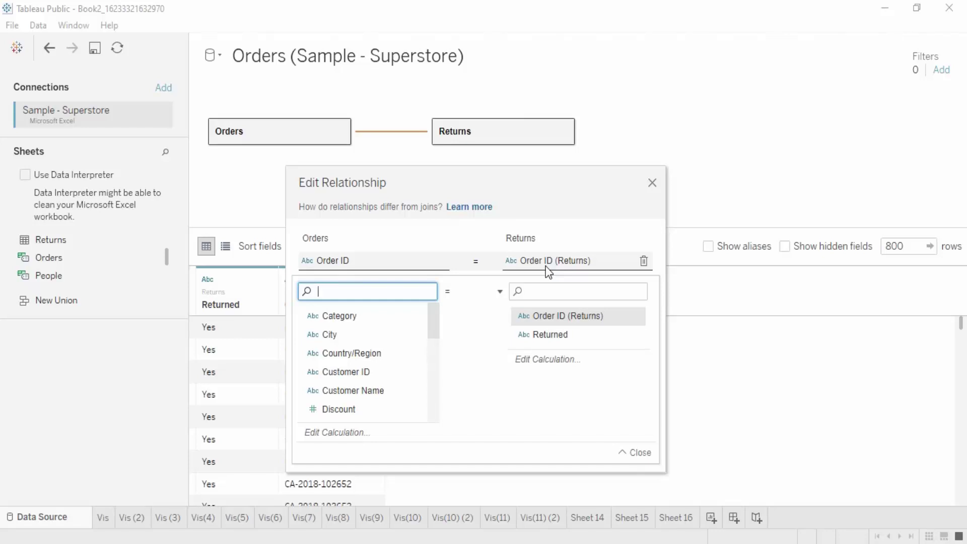
left_click(546, 265)
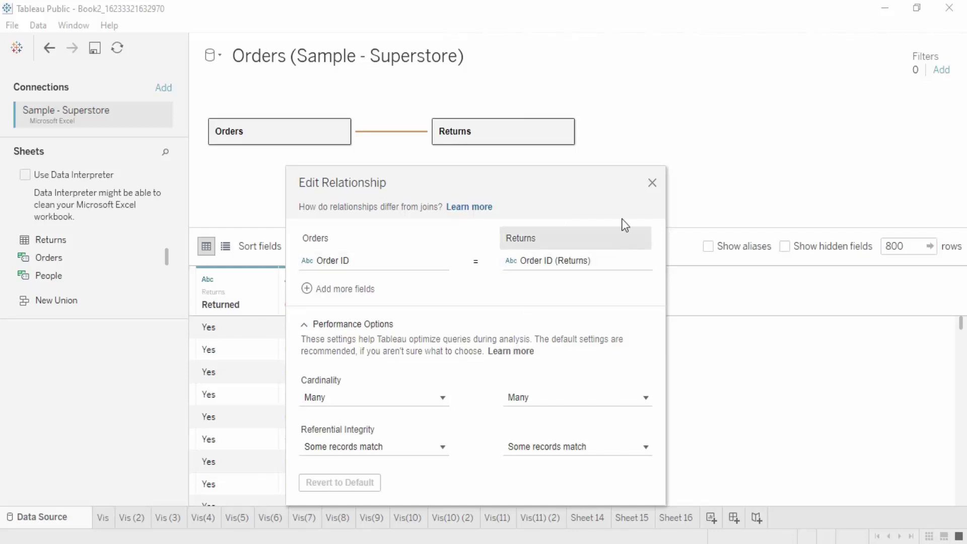
left_click(652, 184)
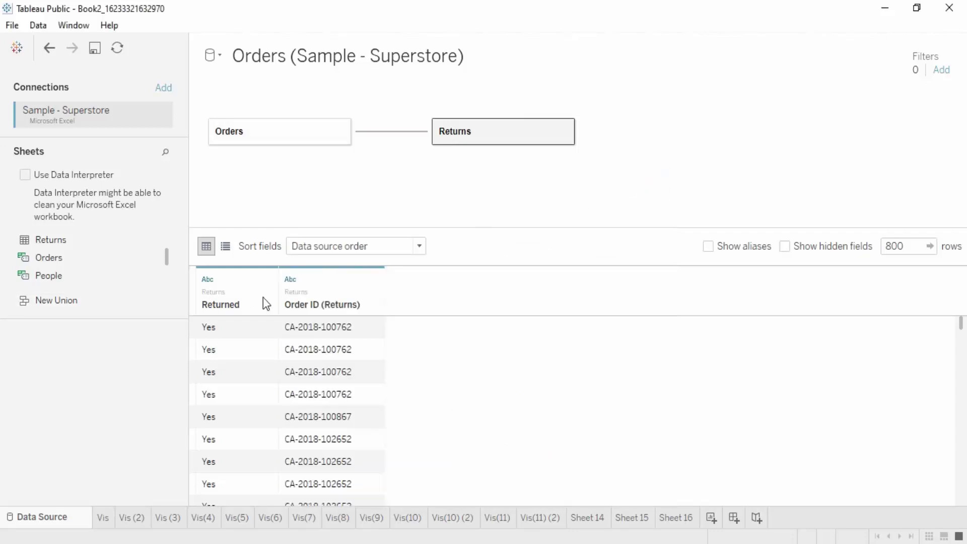
Check the available field sort orders and display the Orders table's rows in the data grid.
left_click(352, 247)
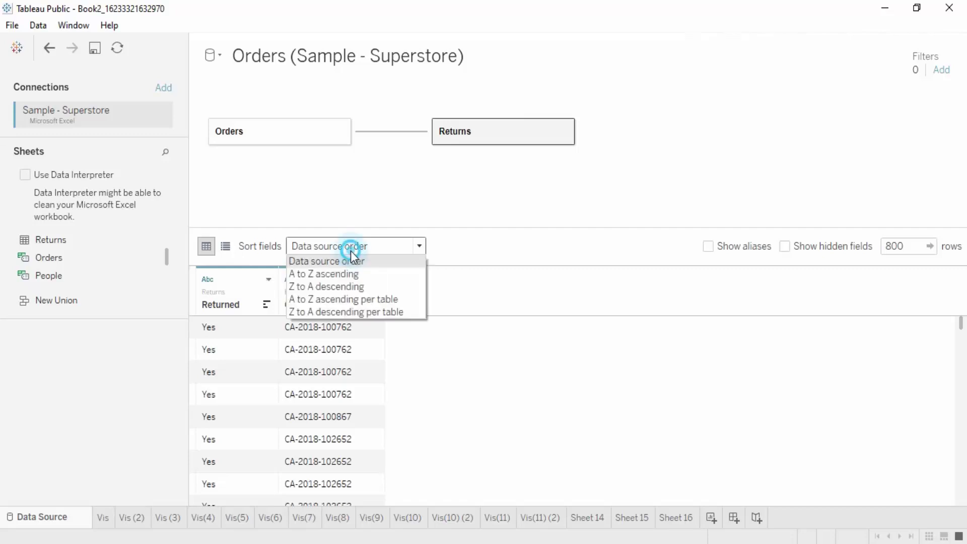
left_click(601, 305)
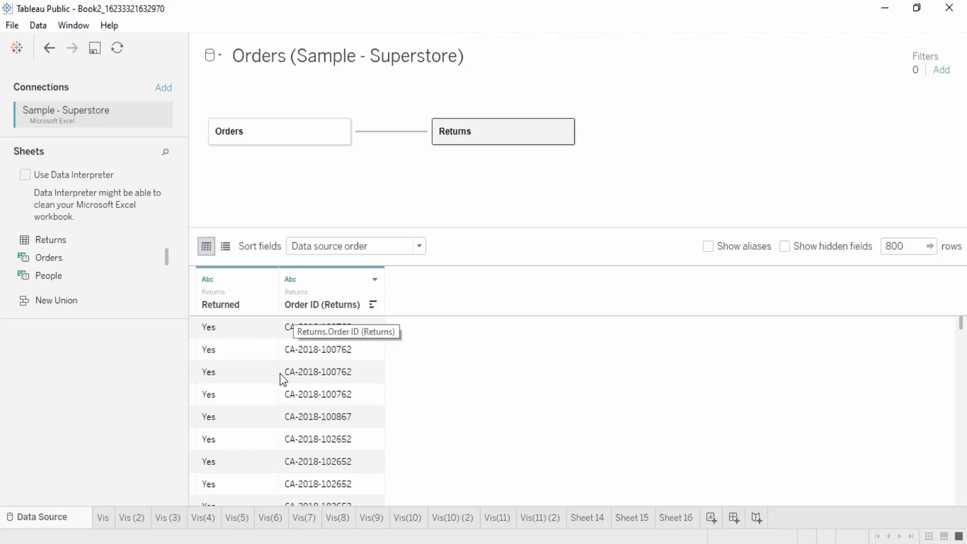
left_click(309, 130)
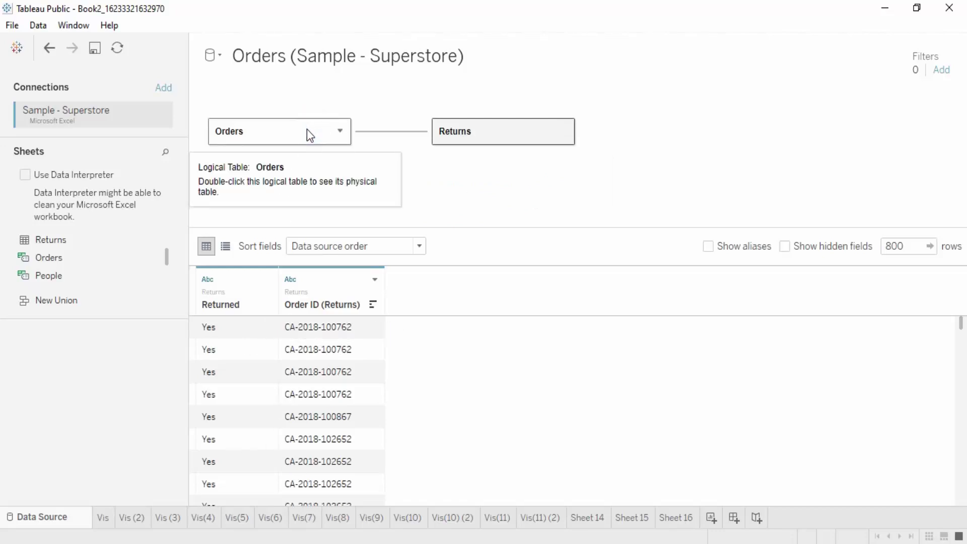
left_click(306, 129)
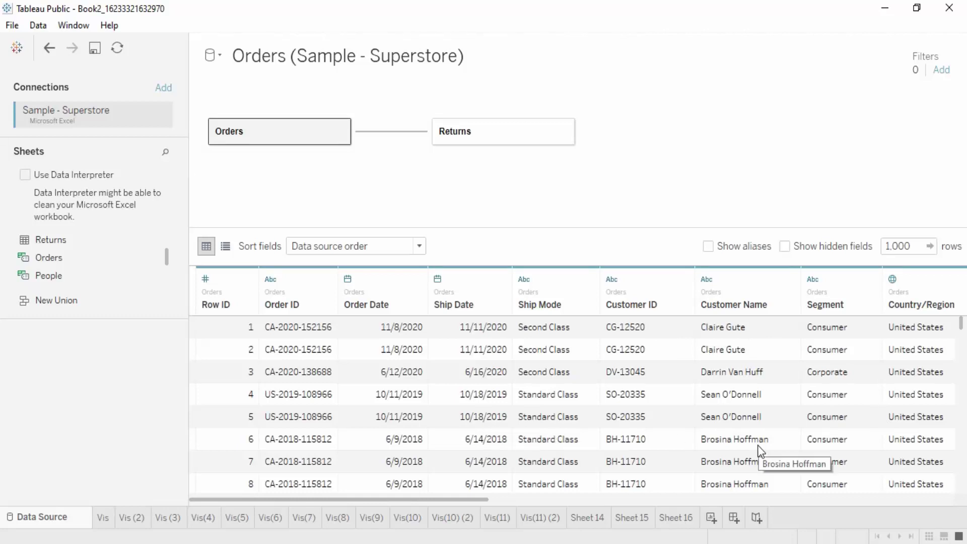
Open the worksheet Sheet 16 and look over the Orders fields, leaving the Returns table's field list expanded.
left_click(675, 517)
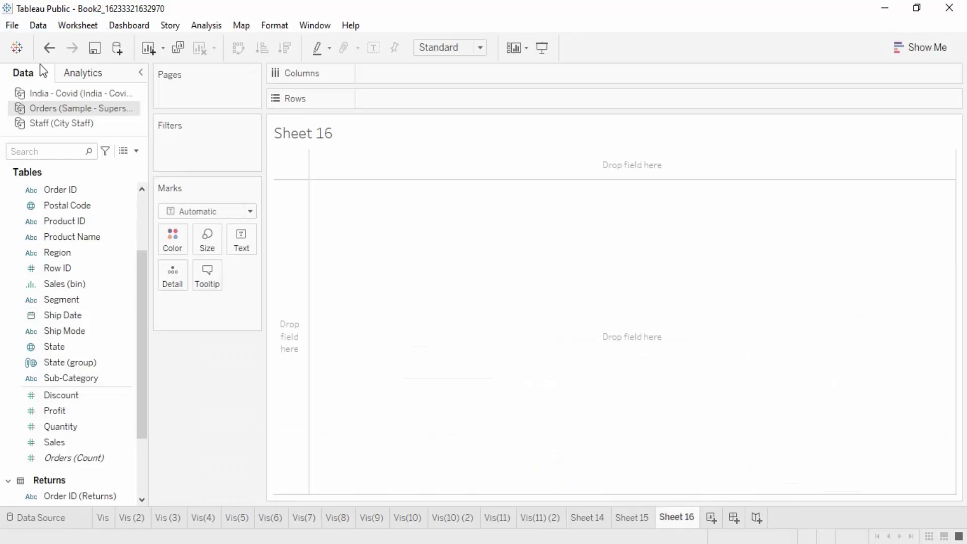
left_click(65, 206)
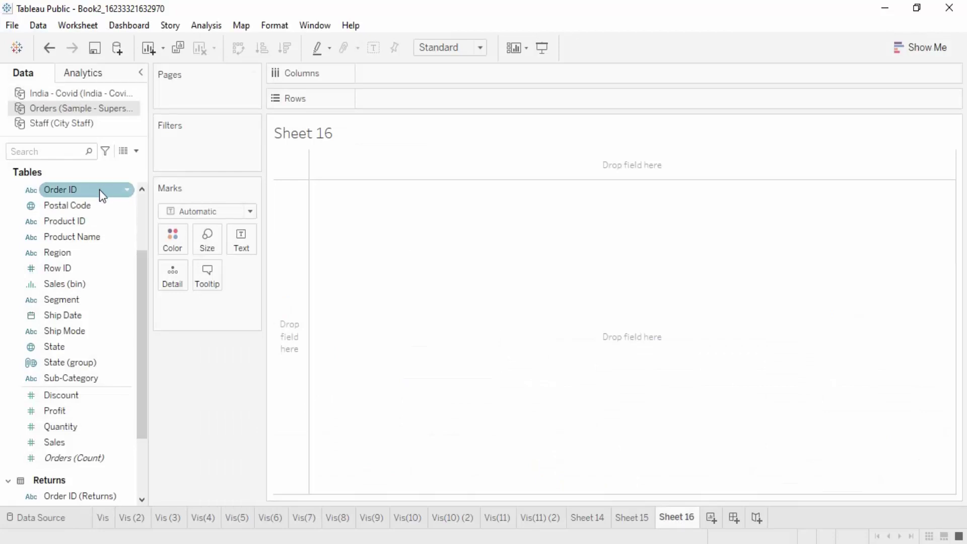
left_click(124, 191)
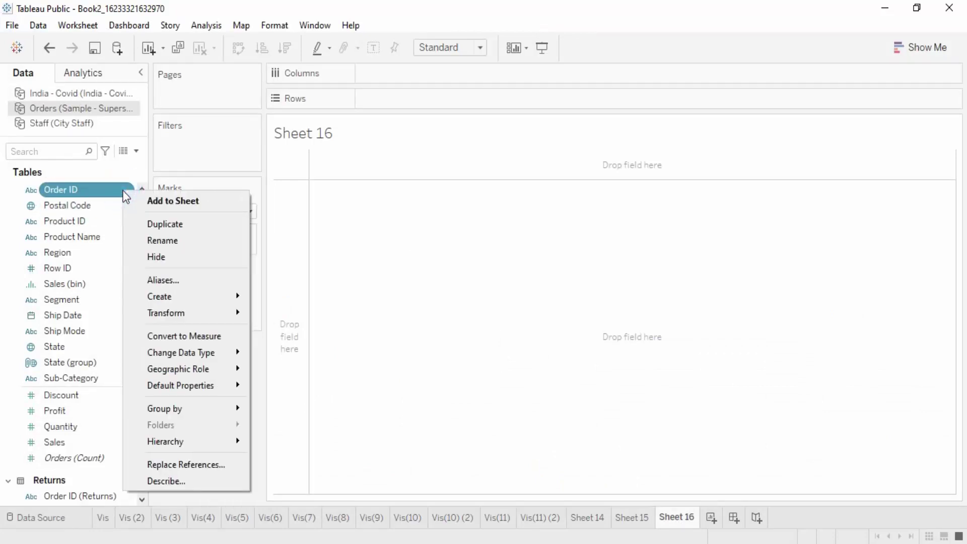
left_click(6, 188)
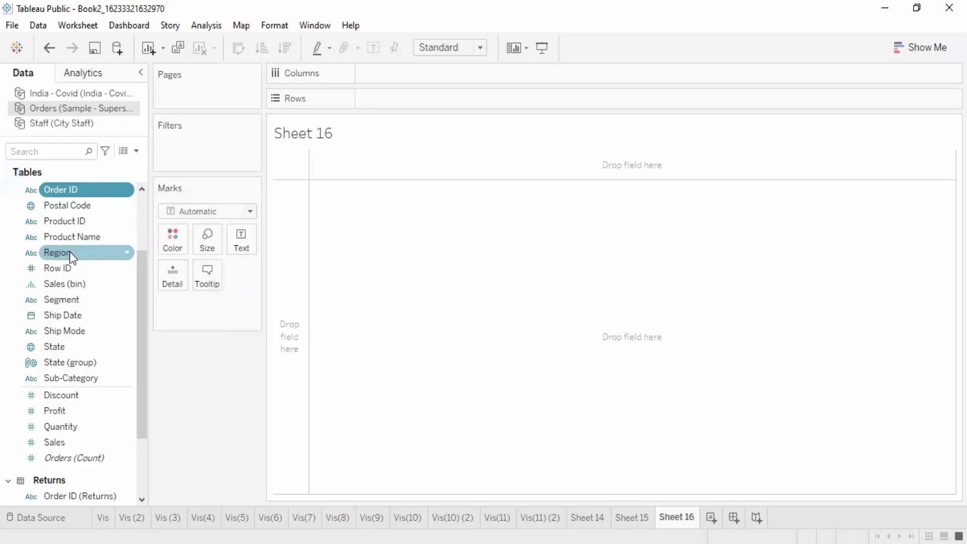
scroll(71, 259, "down", 3)
left_click(8, 370)
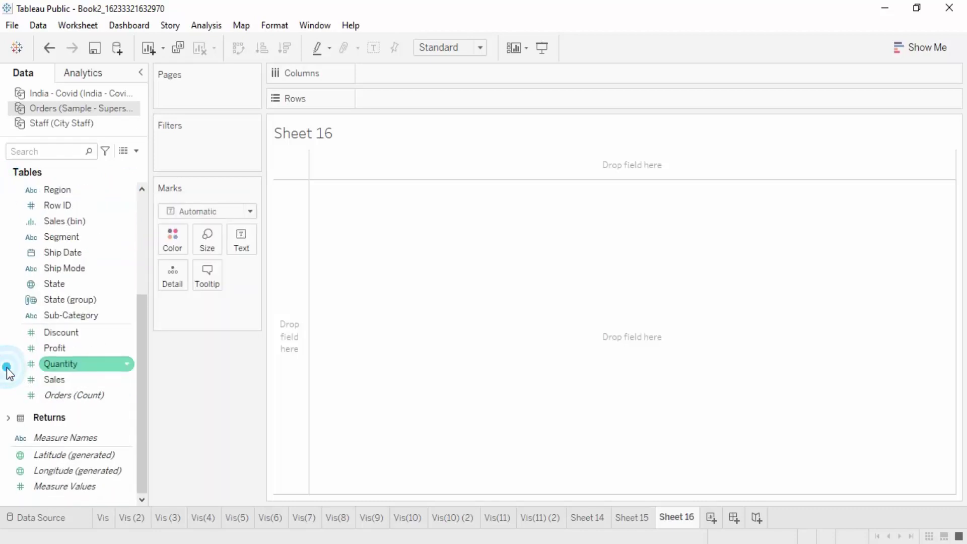
left_click(7, 418)
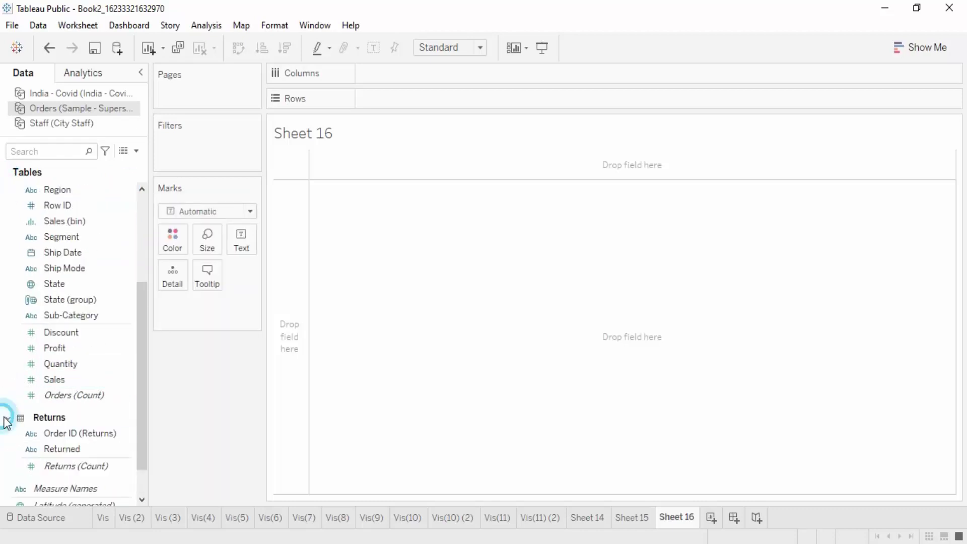
Show the Returns (Count) measure as a text mark in the empty view.
left_click(52, 435)
left_click(65, 448)
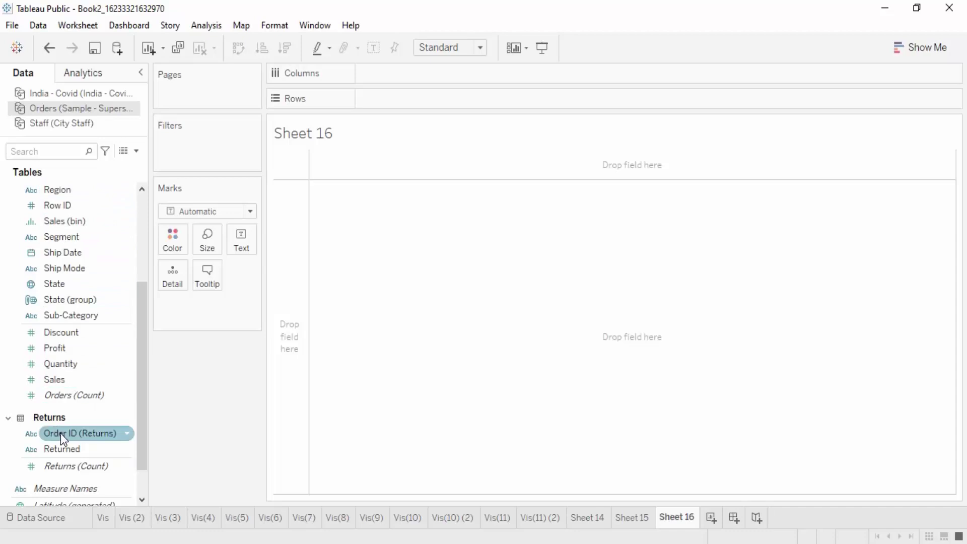
left_click_drag(83, 469, 261, 240)
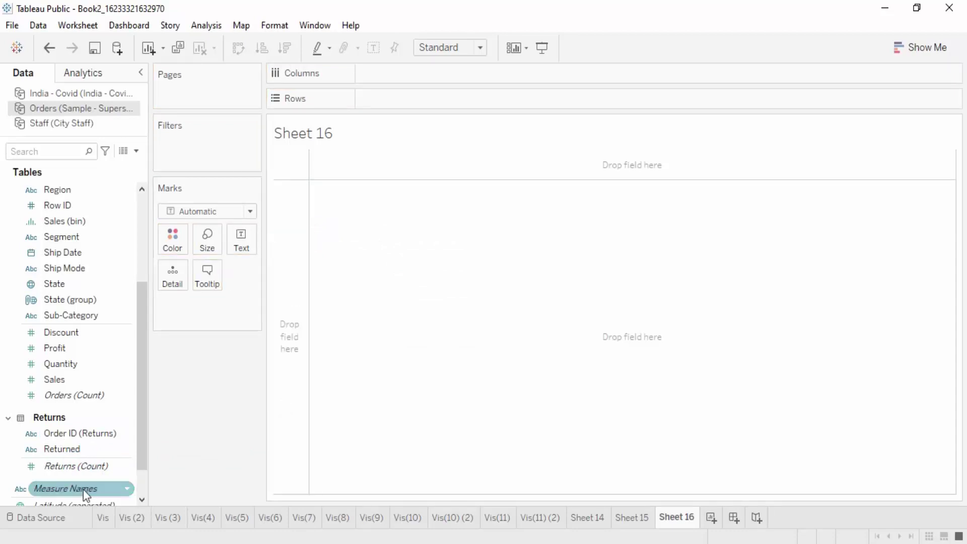
left_click_drag(78, 466, 241, 243)
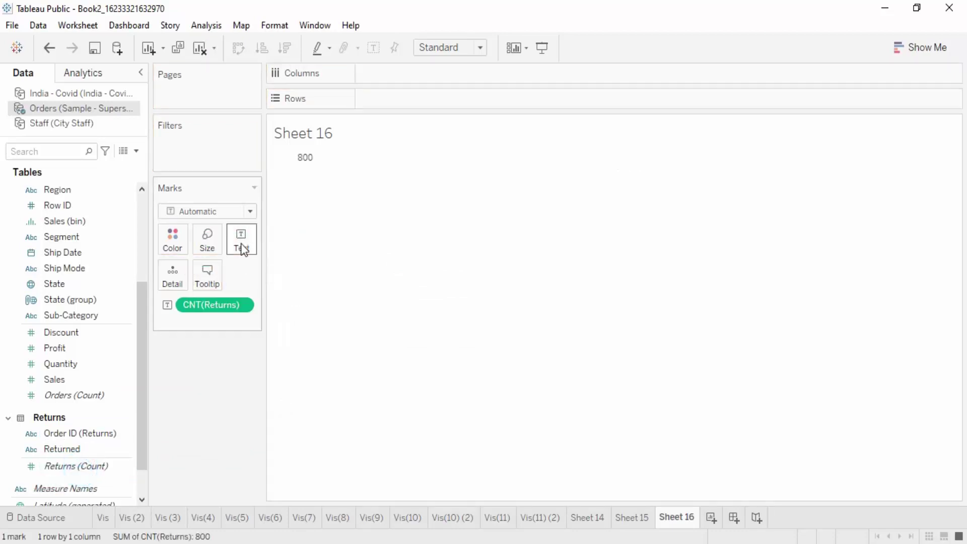
Remove the returns count from the view and chart Sales by Sub-Category, with Sub-Category in the columns and Sales in the rows.
mouse_move(297, 160)
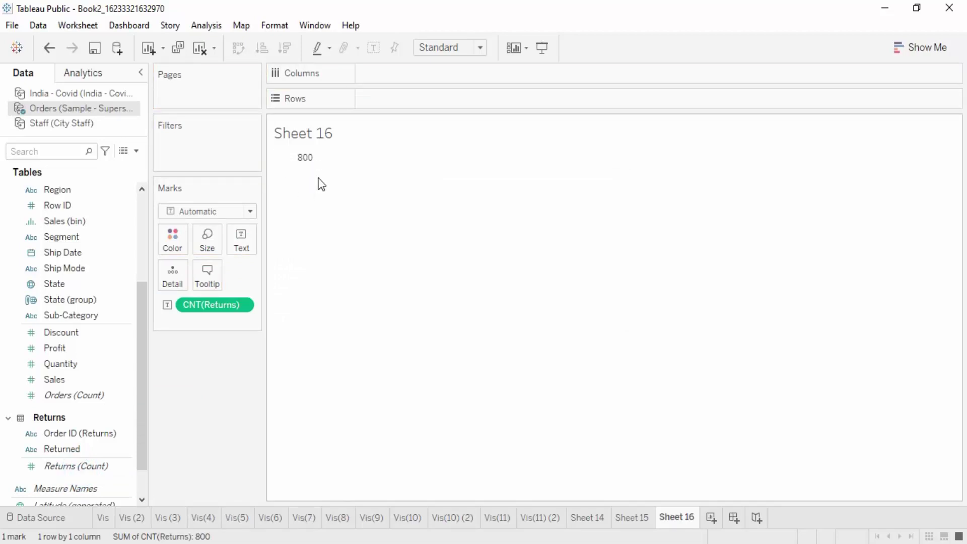
left_click_drag(192, 304, 219, 354)
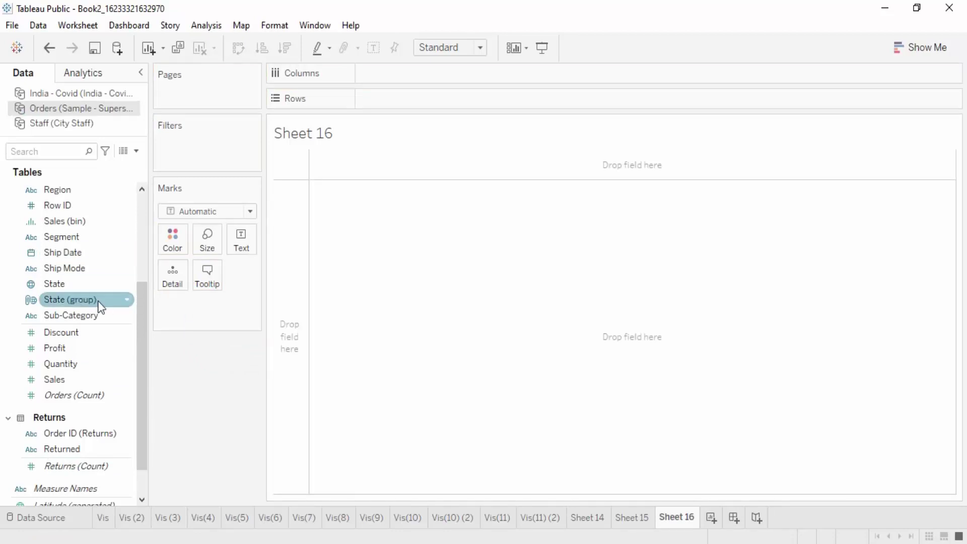
left_click_drag(79, 319, 307, 124)
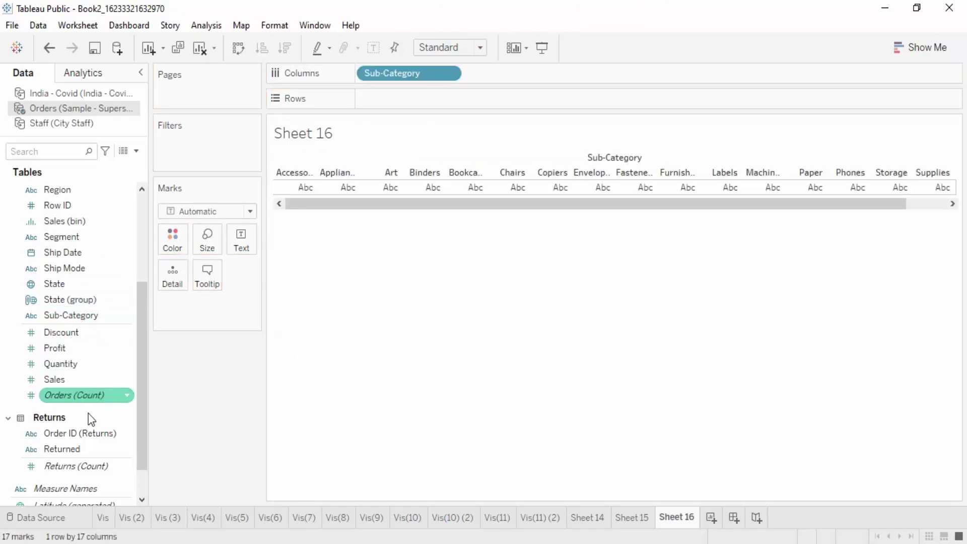
left_click_drag(61, 383, 401, 103)
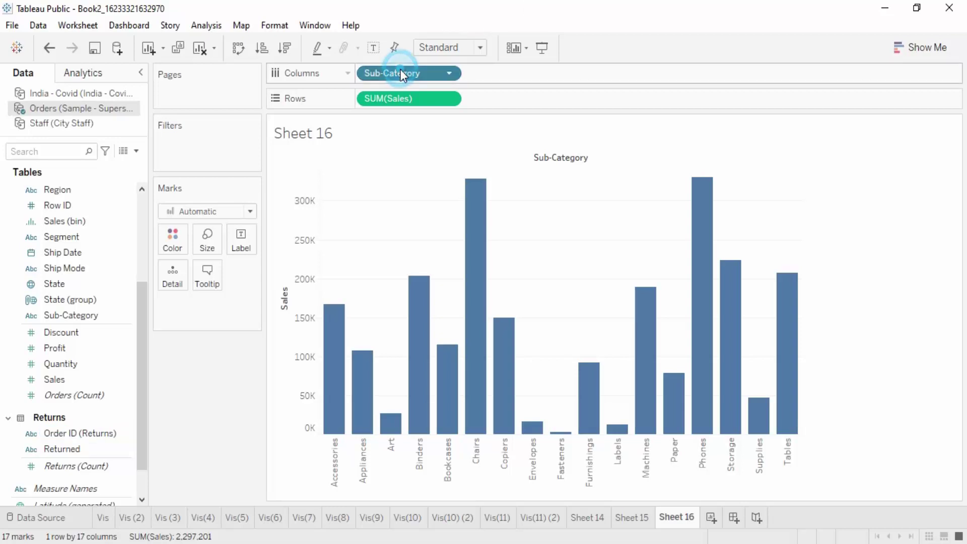
Add Order ID (Returns) to the columns after Sub-Category and aggregate it as a Count measure.
left_click_drag(77, 432, 512, 70)
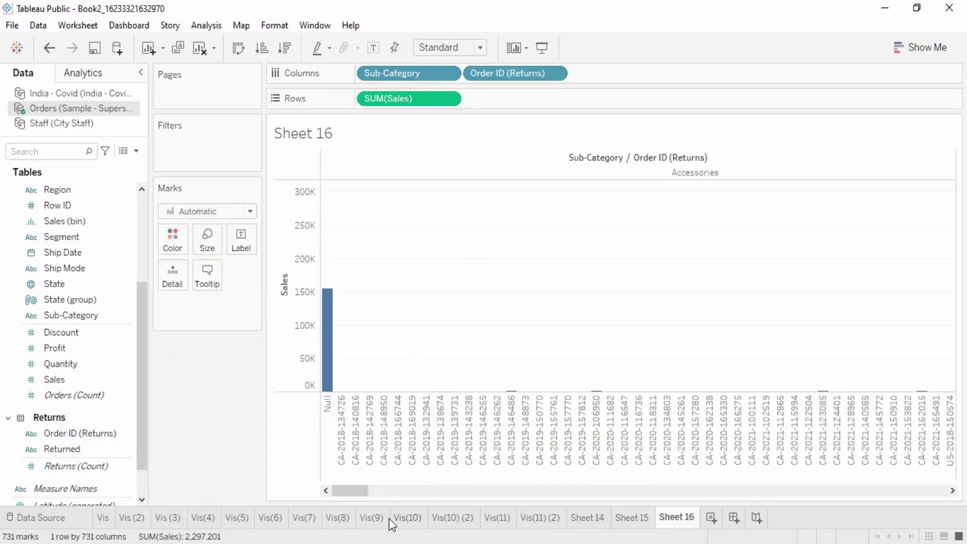
left_click_drag(342, 491, 801, 453)
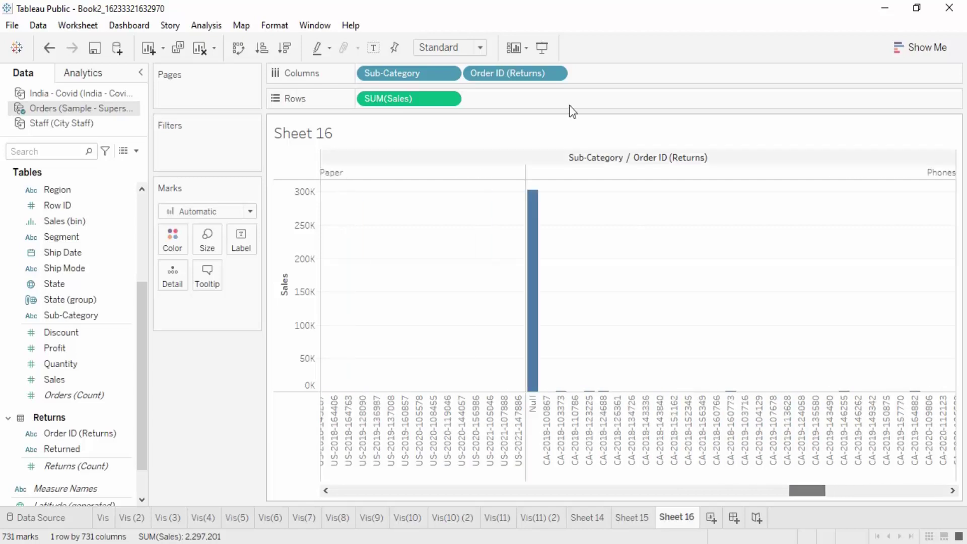
left_click(553, 74)
mouse_move(570, 282)
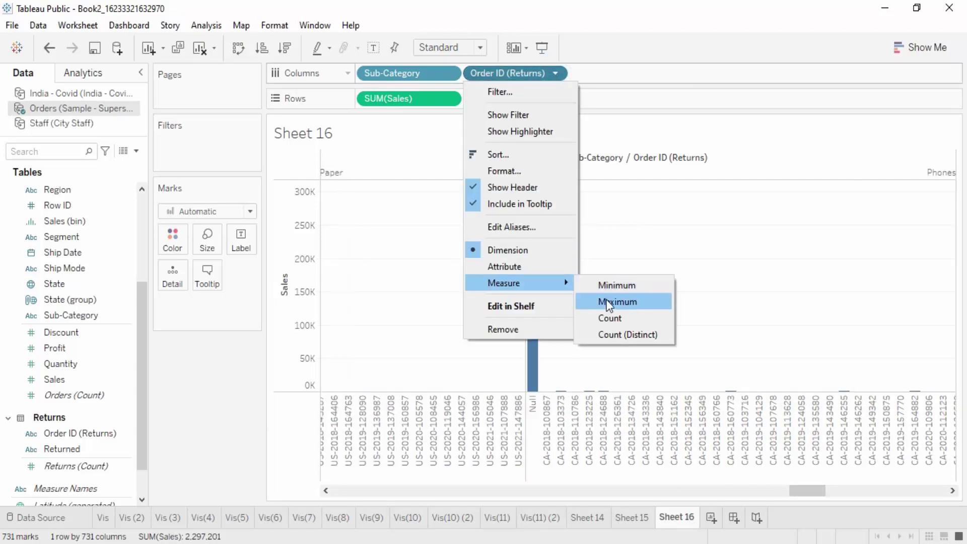
left_click(615, 317)
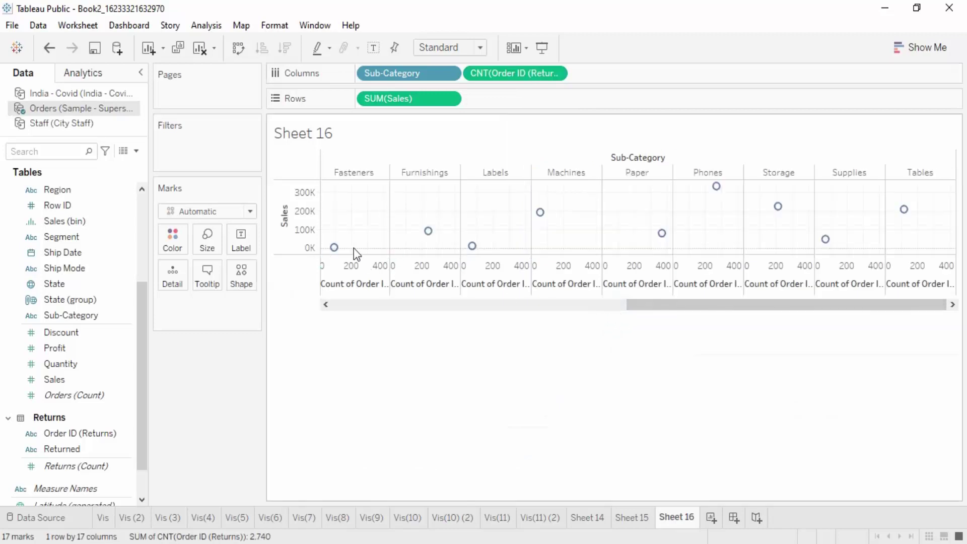
mouse_move(335, 249)
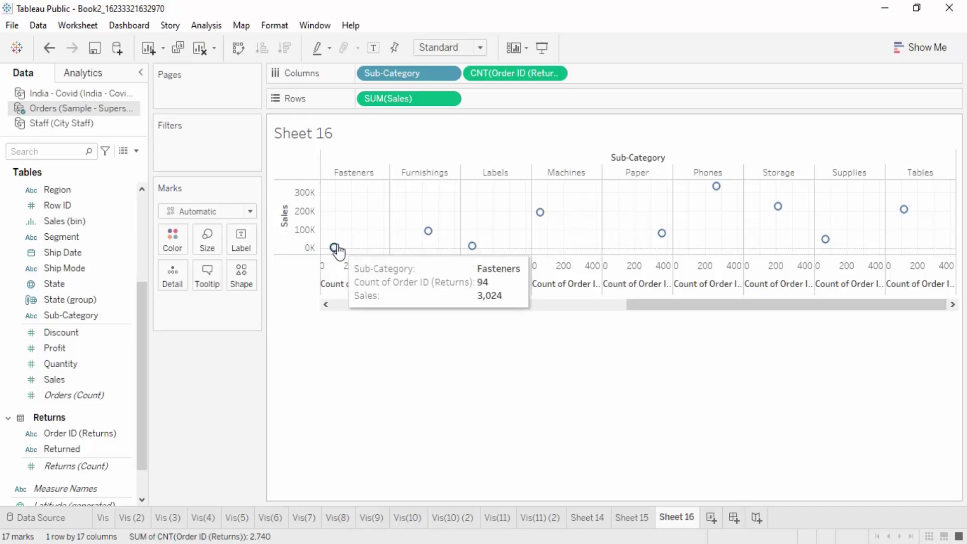
mouse_move(426, 233)
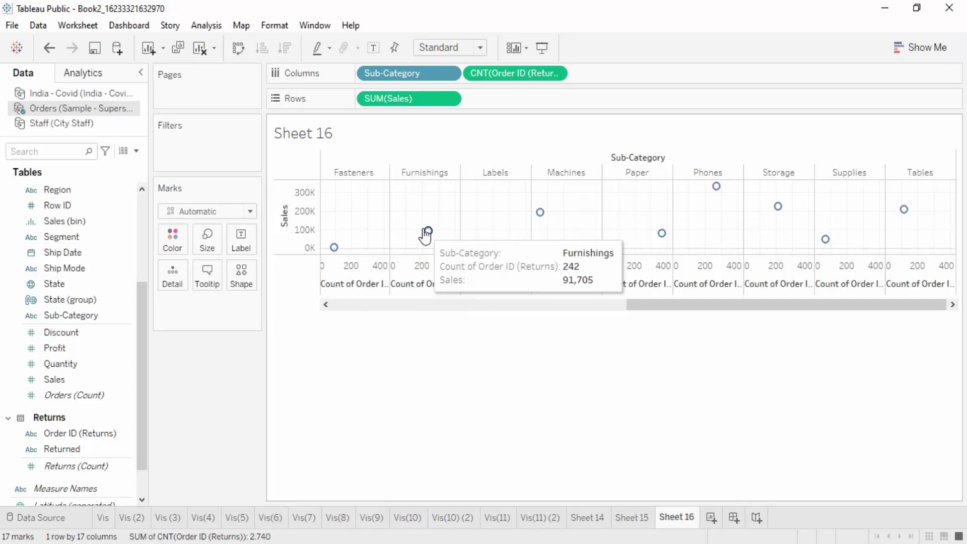
Convert the scatter plot to a text table and fit it to Entire View.
left_click(919, 47)
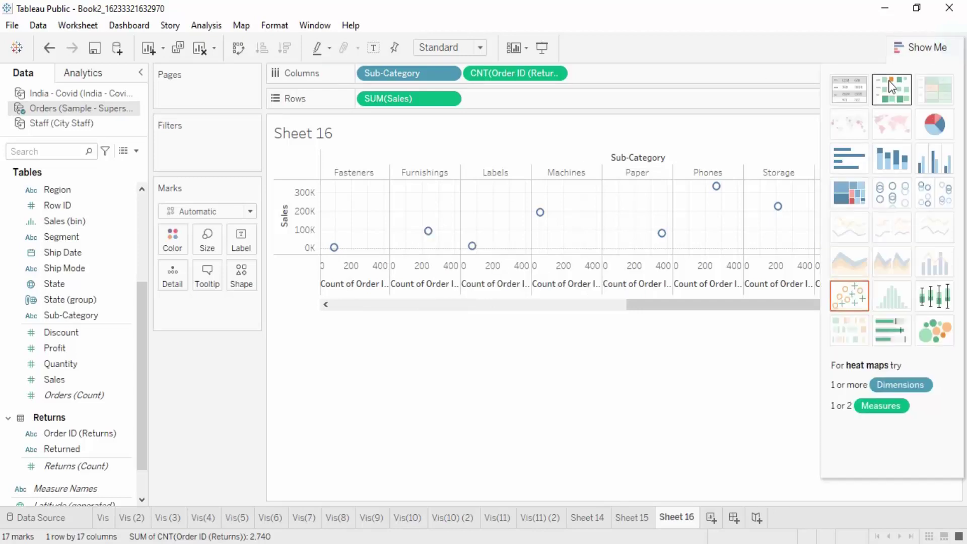
left_click(849, 95)
left_click(460, 268)
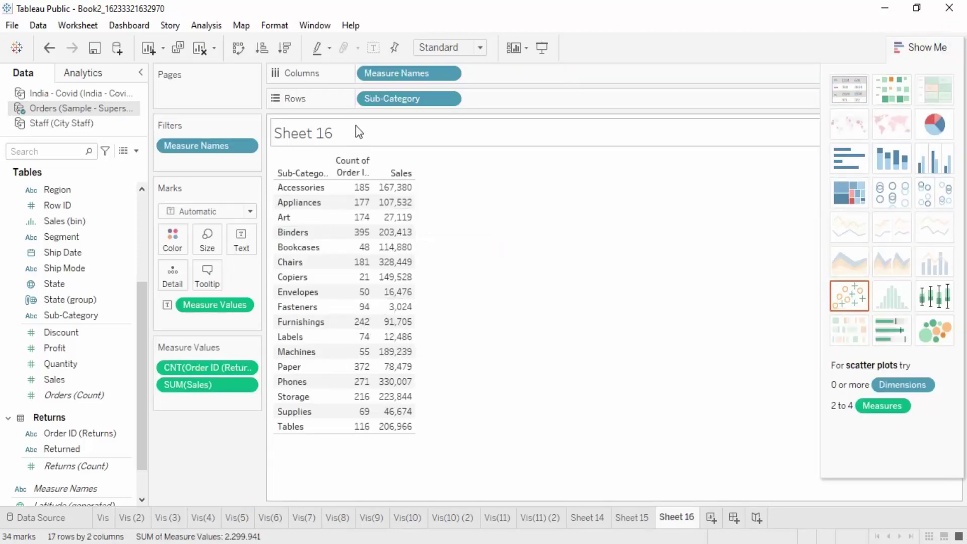
left_click(452, 48)
left_click(472, 102)
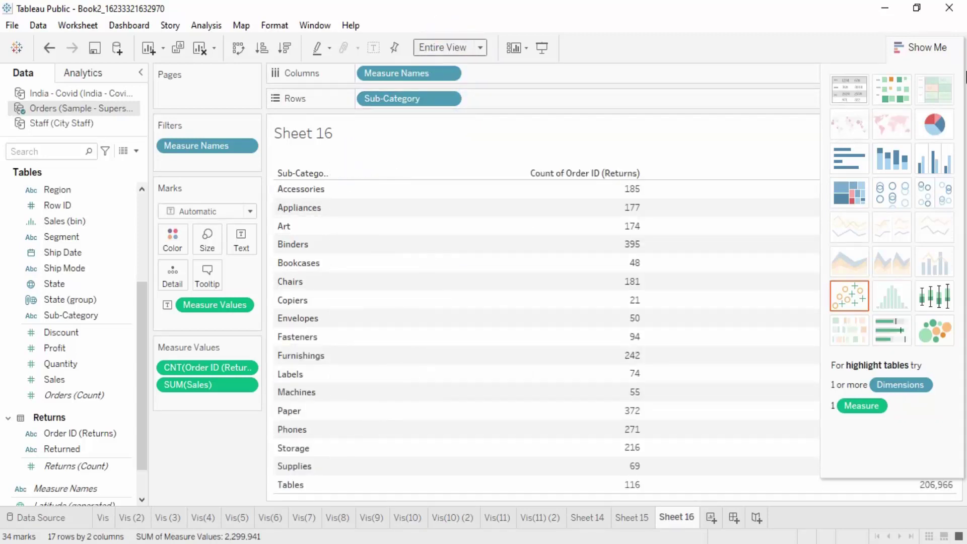
left_click(944, 46)
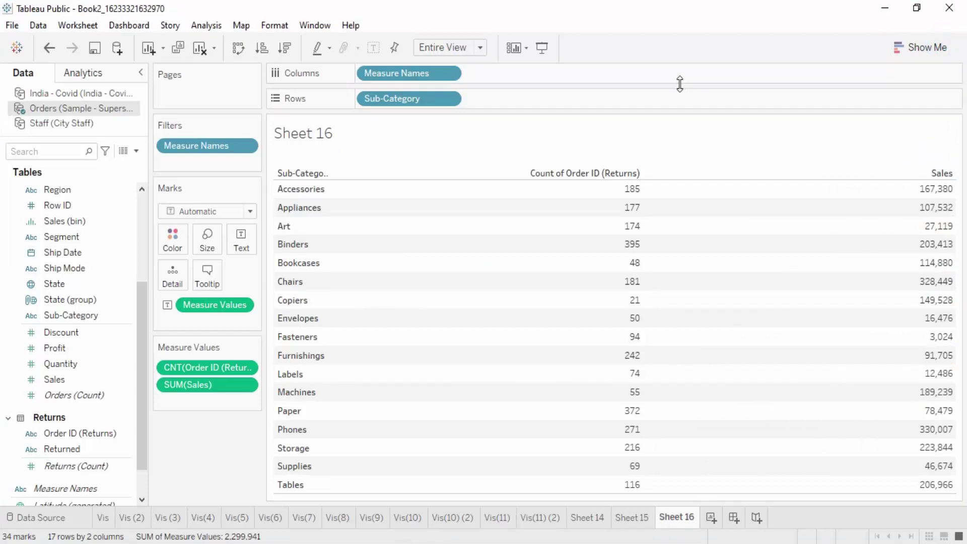
Remove Sales from the table, leaving only the Order ID (Returns) count, and set the view to Fit Height.
mouse_move(601, 198)
left_click_drag(186, 389, 189, 449)
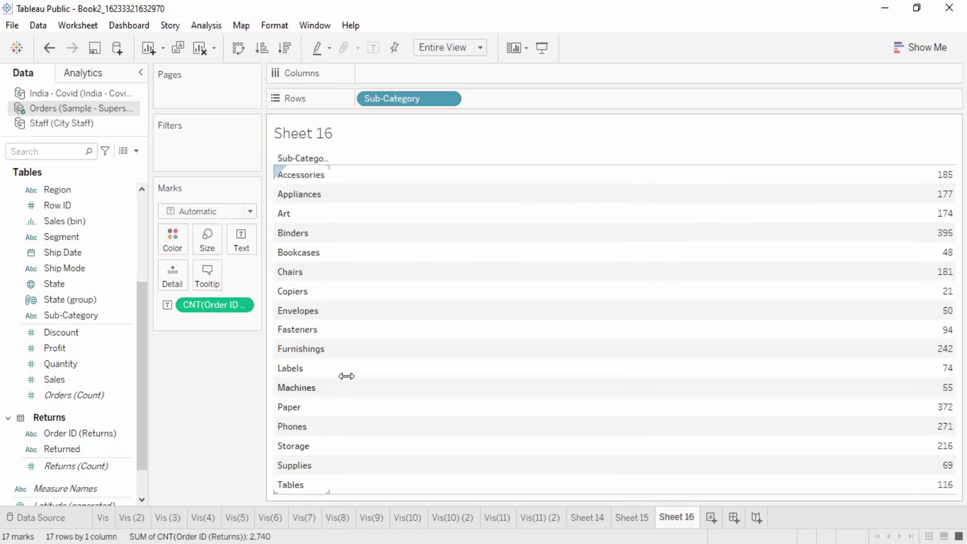
left_click(478, 50)
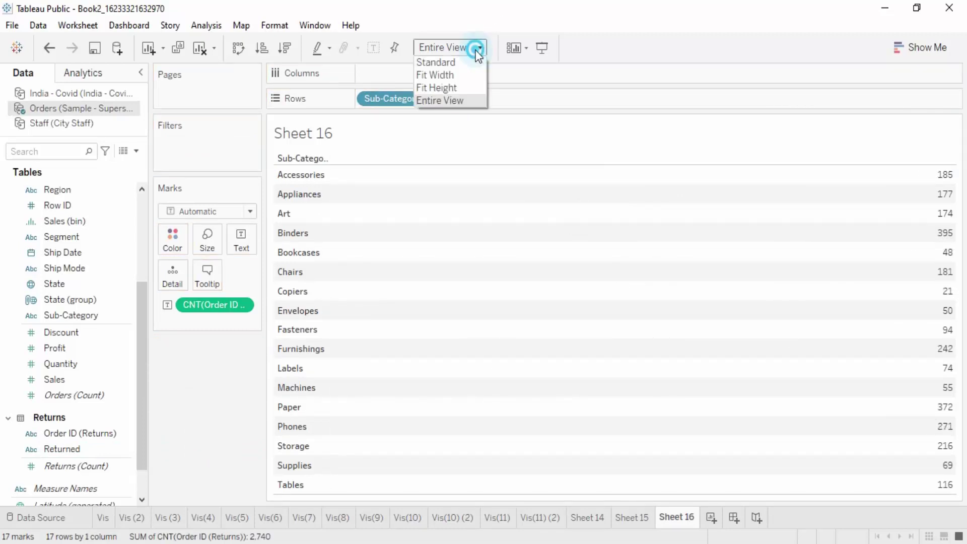
left_click(461, 86)
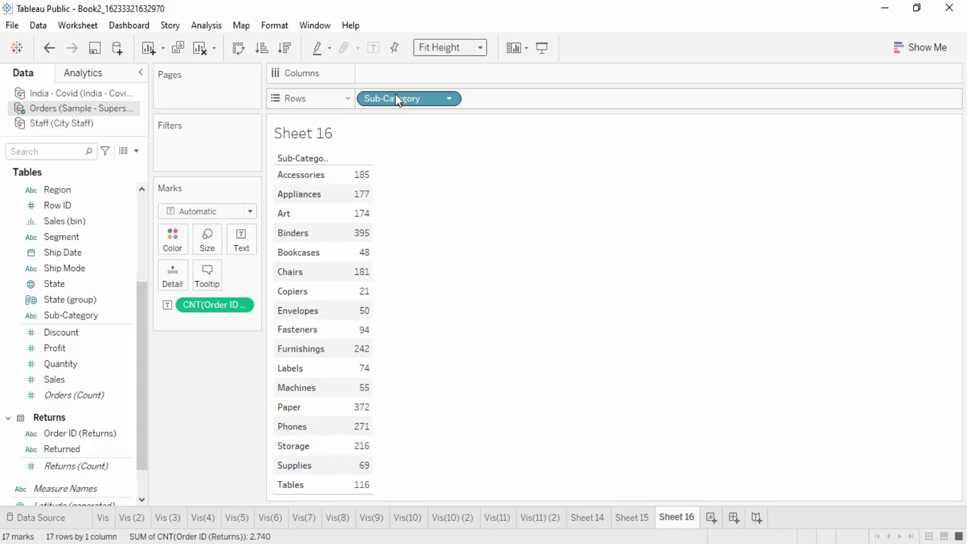
Break the returns count down by Category in the rows, with Sub-Category placed after Category.
scroll(121, 227, "up", 3)
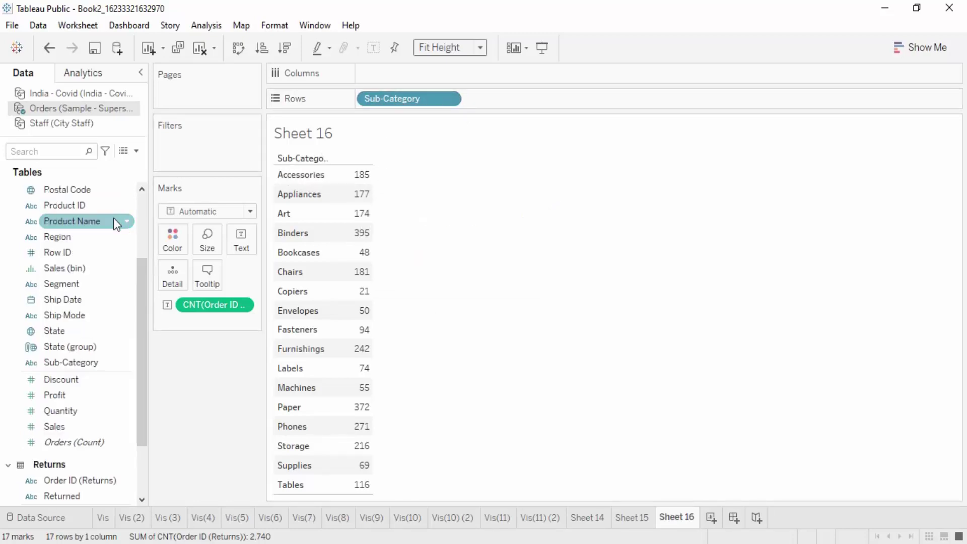
scroll(107, 227, "up", 2)
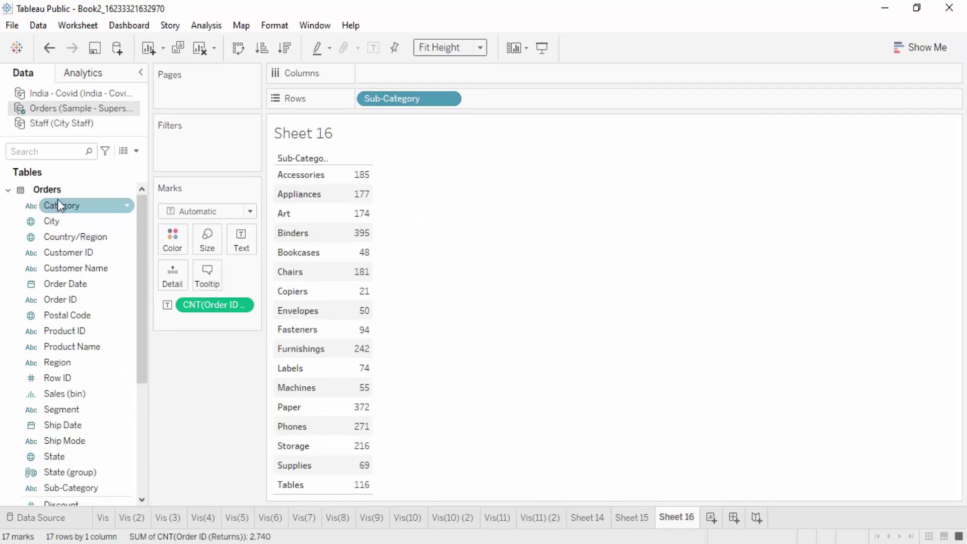
left_click_drag(58, 204, 496, 98)
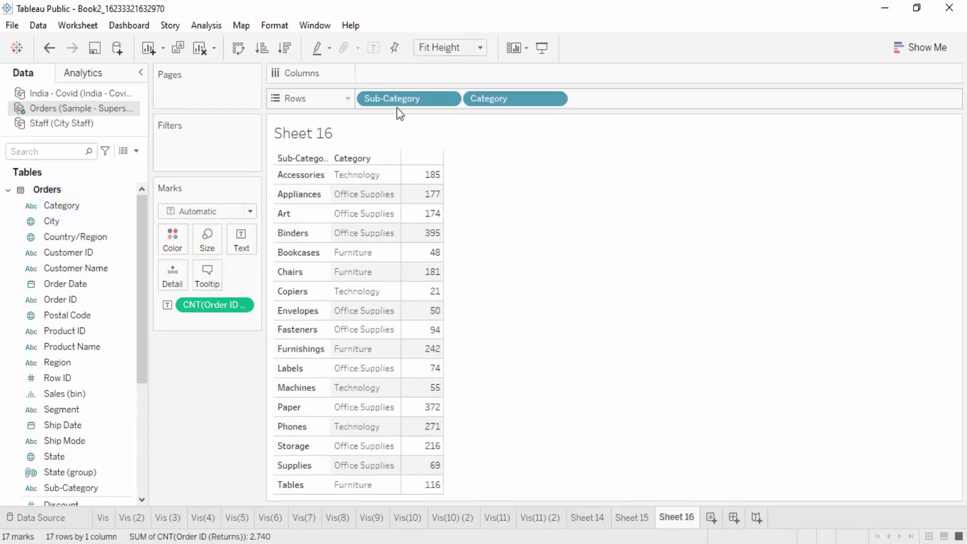
left_click_drag(397, 103, 609, 114)
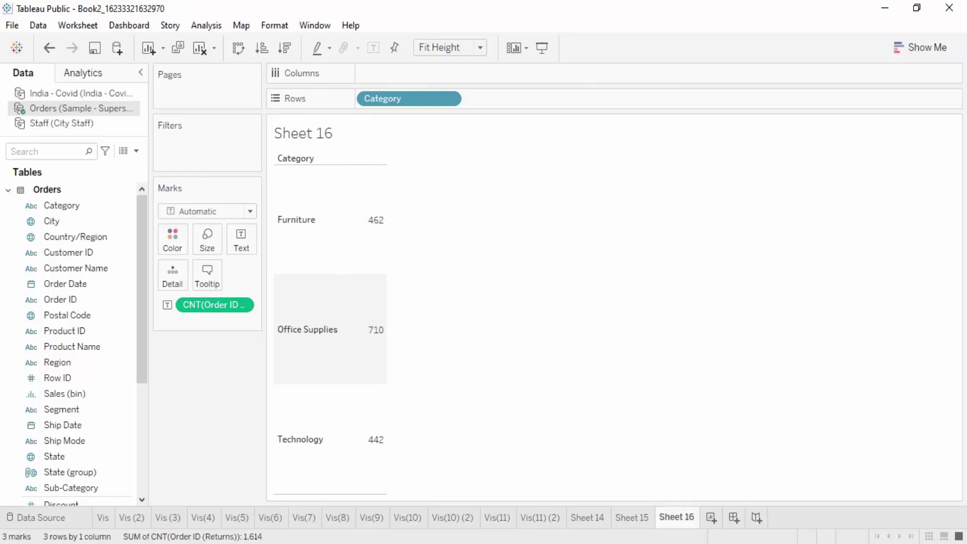
mouse_move(349, 467)
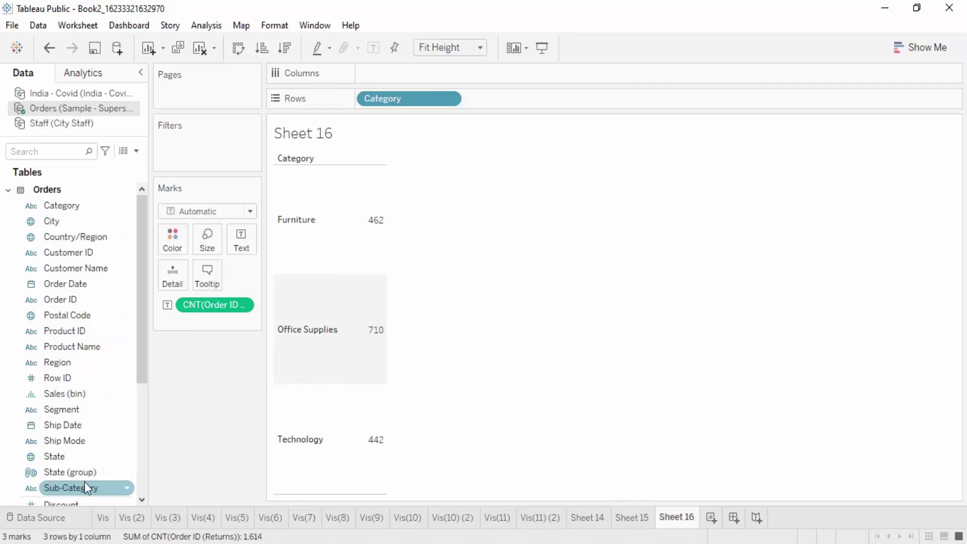
left_click_drag(81, 486, 531, 98)
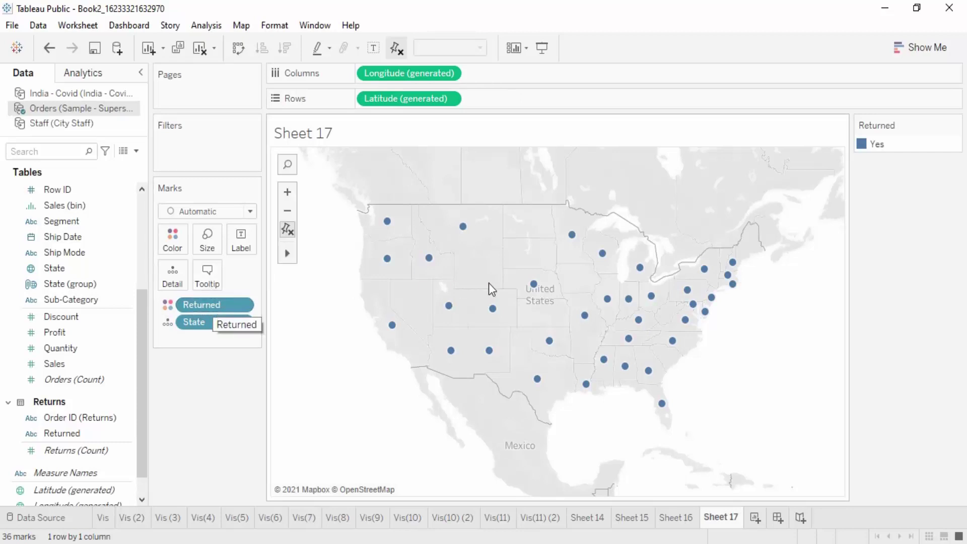
Create a new worksheet with a bar chart of Sales by Segment, with Segment in the columns and Sales in the rows.
mouse_move(470, 237)
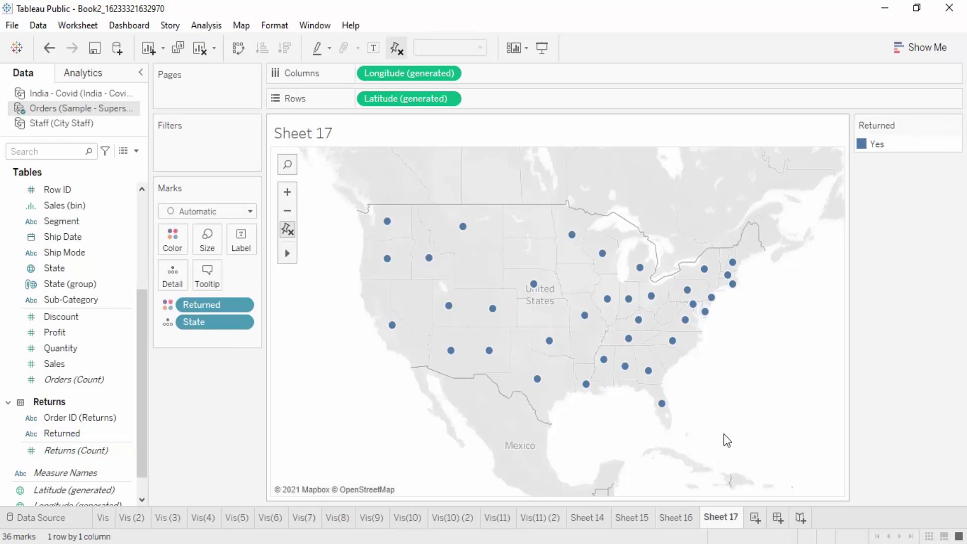
left_click(756, 517)
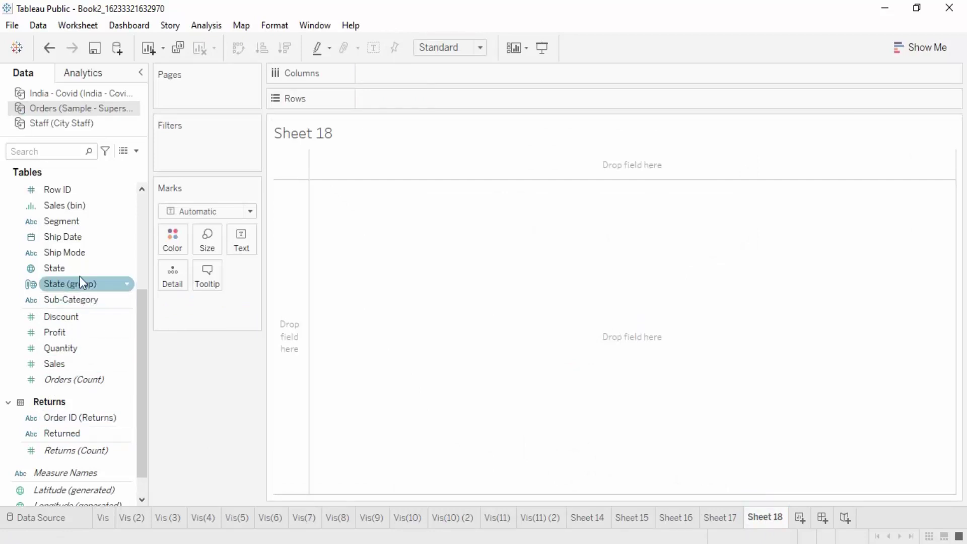
left_click_drag(74, 222, 405, 76)
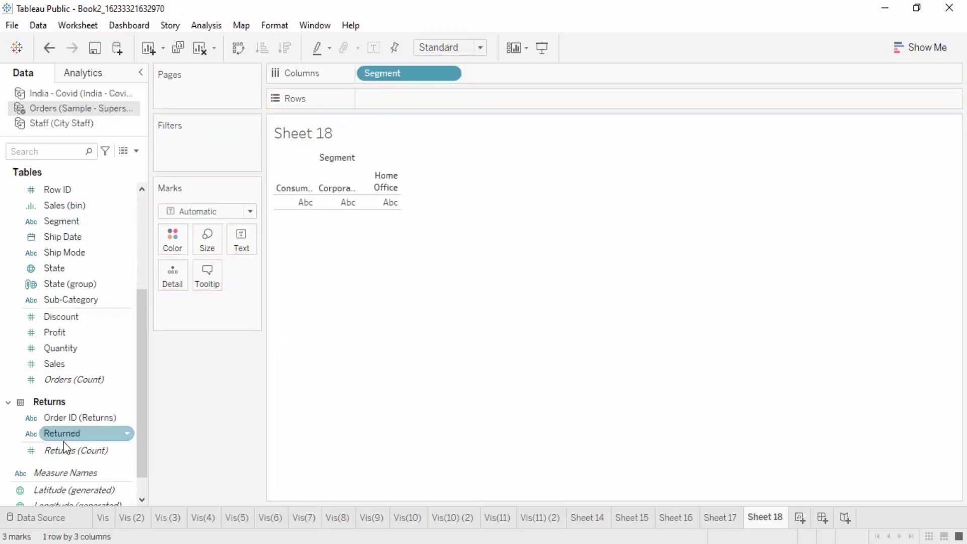
left_click_drag(63, 434, 394, 104)
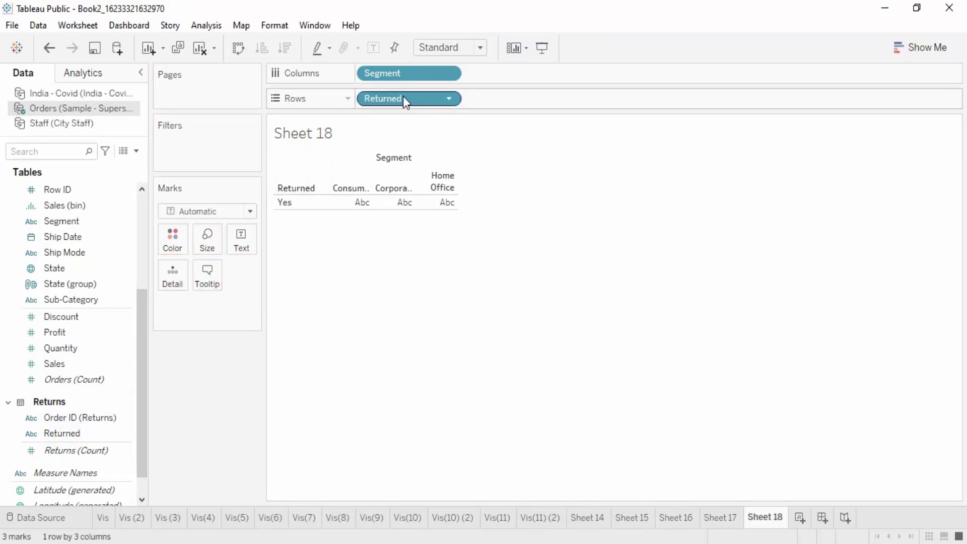
left_click_drag(403, 96, 224, 385)
left_click_drag(54, 364, 397, 94)
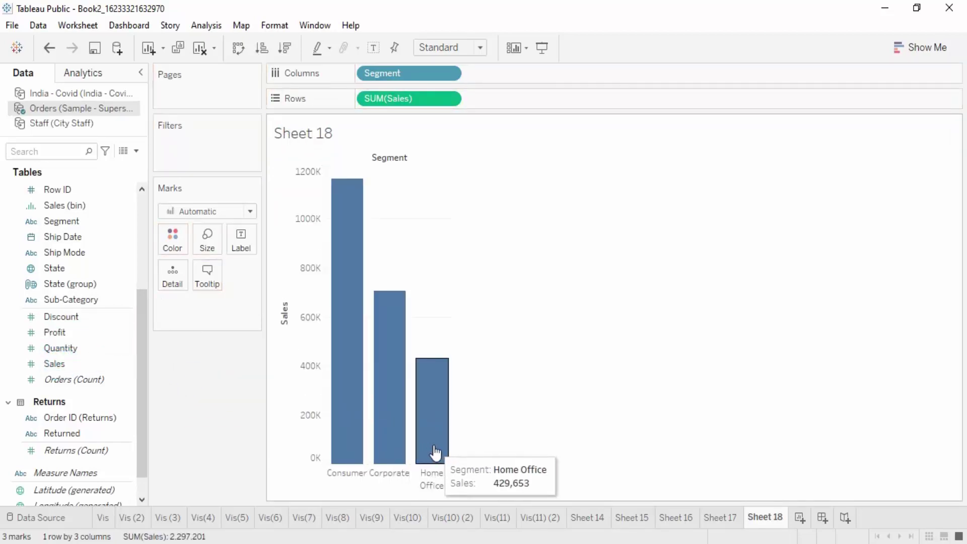
Filter the Segment sales chart to Returned value Yes and check the sales of each segment.
left_click_drag(70, 434, 201, 141)
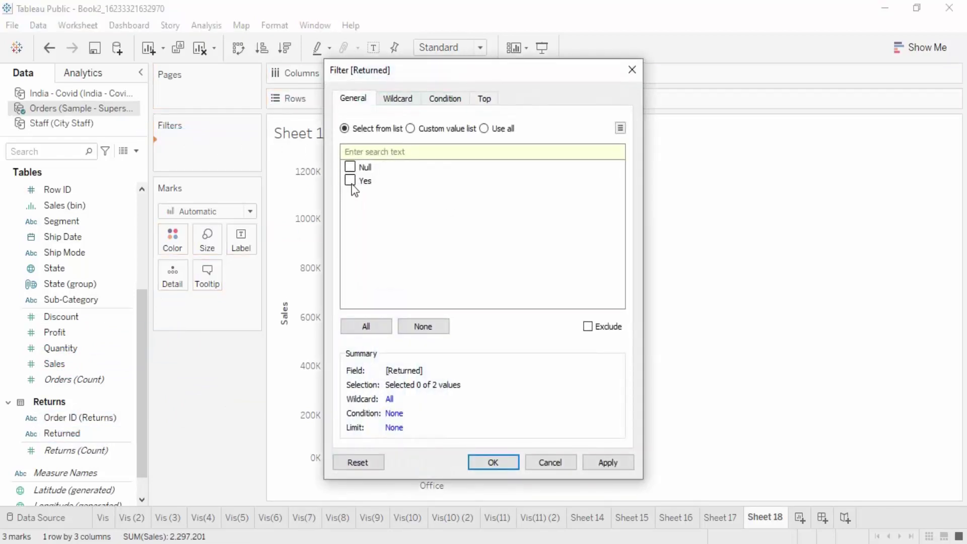
left_click(504, 460)
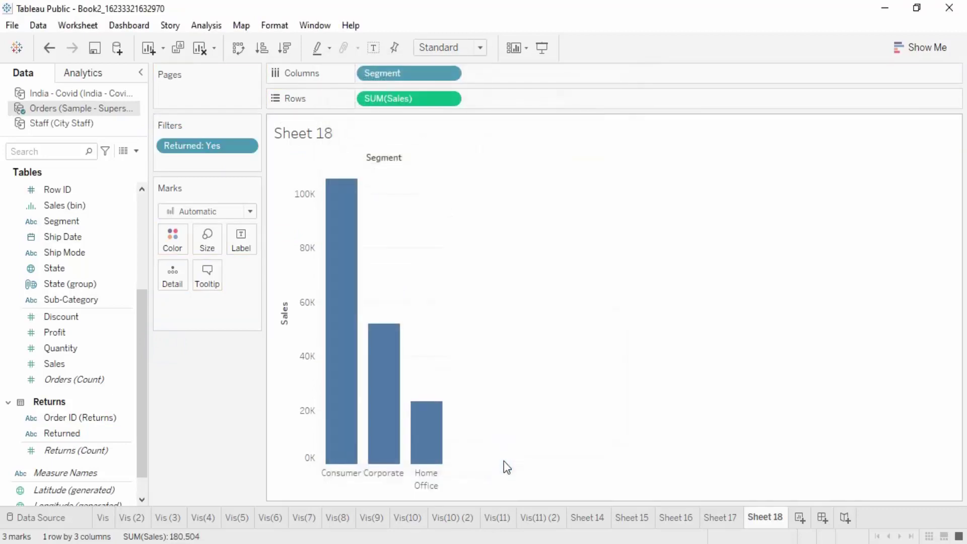
mouse_move(346, 216)
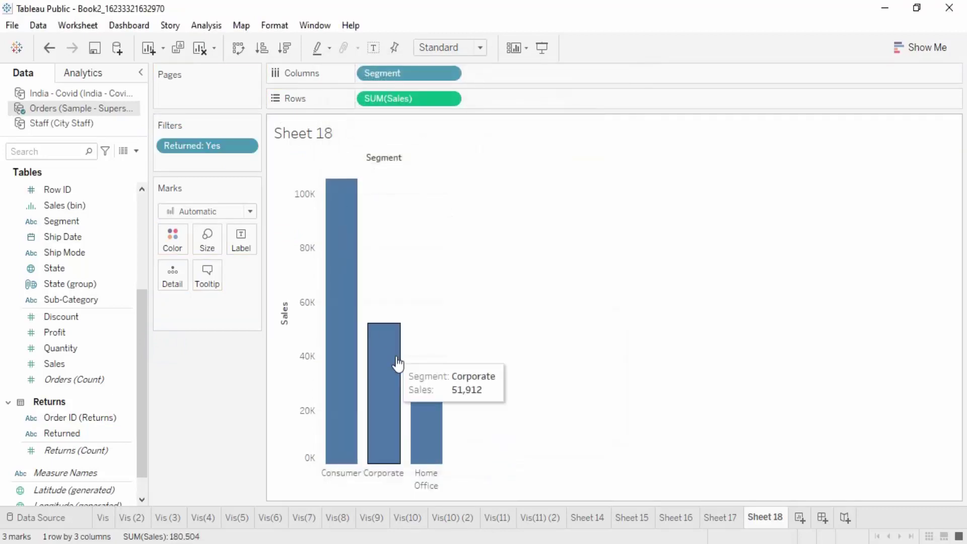
mouse_move(436, 436)
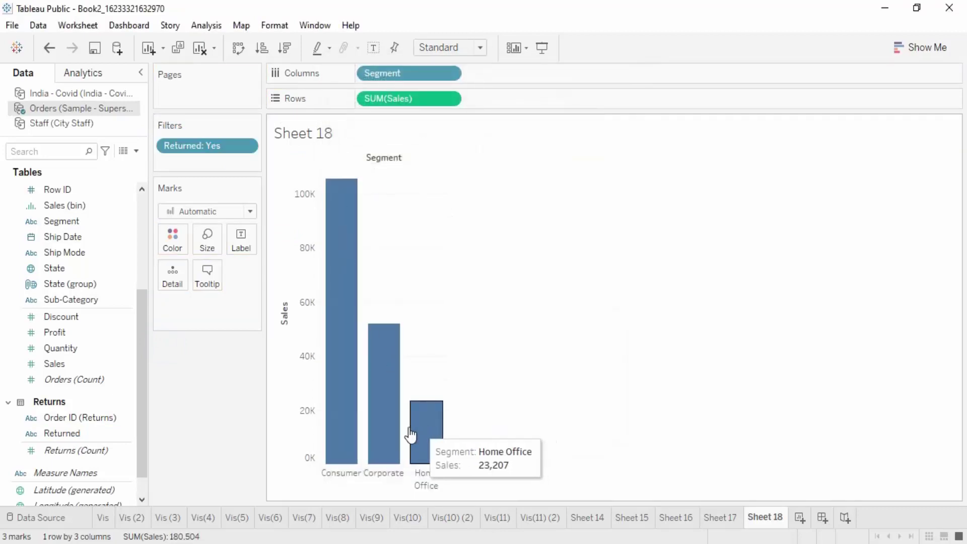
mouse_move(342, 434)
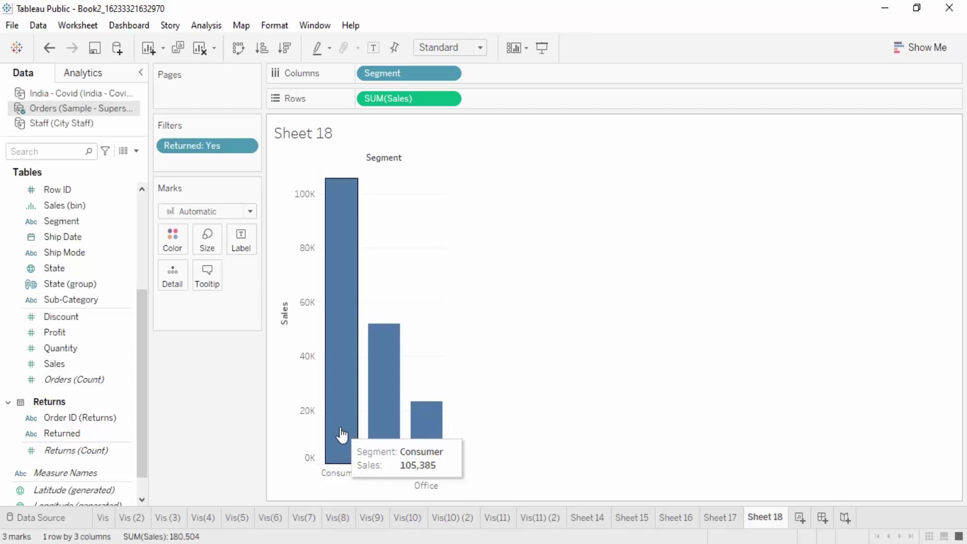
Remove the Returned filter from the Segment sales chart.
left_click_drag(202, 143, 201, 348)
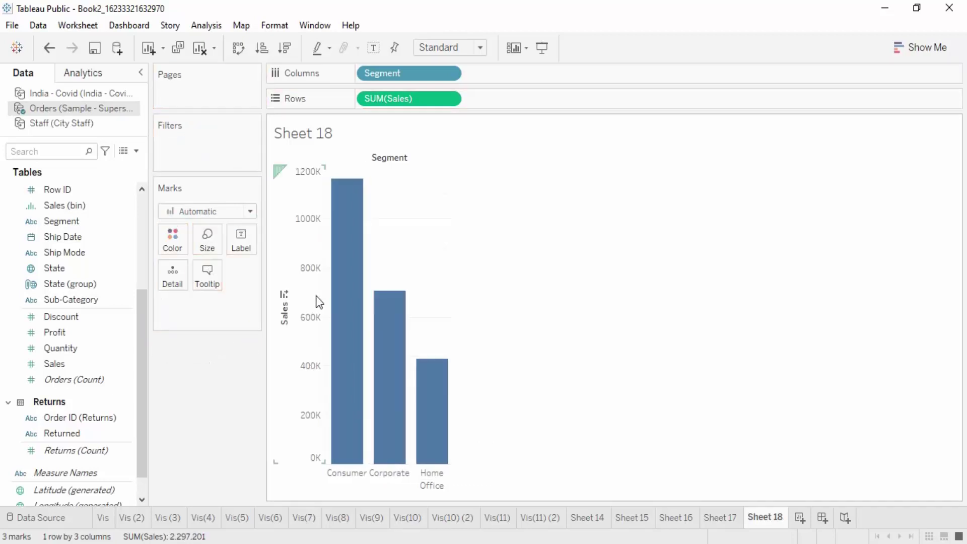
mouse_move(428, 396)
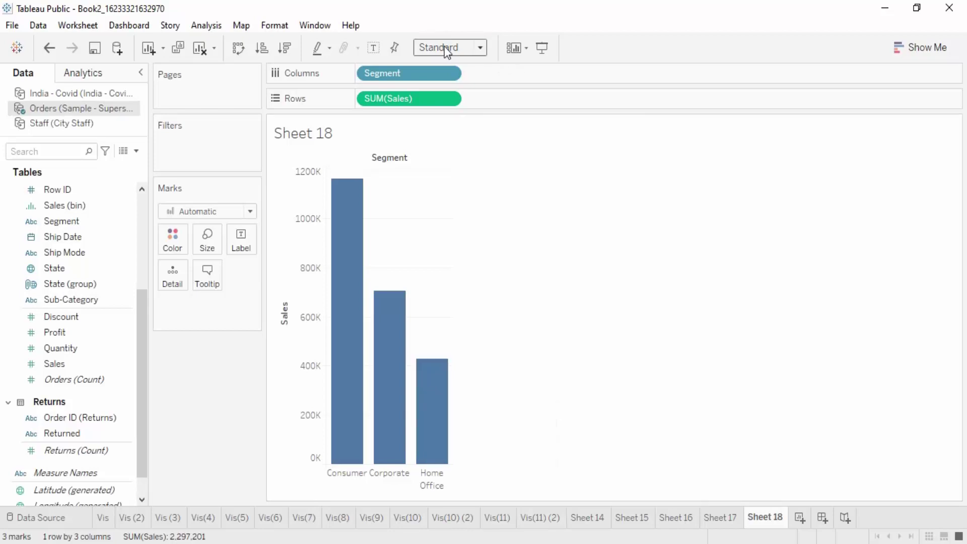
Fit the Segment sales chart to the entire view and show the mark labels on its bars.
left_click(468, 47)
left_click(484, 98)
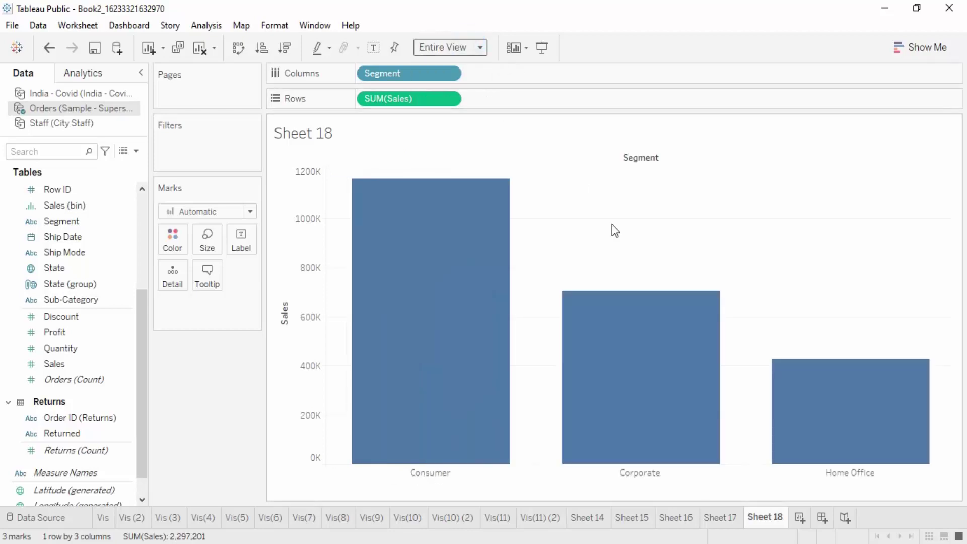
left_click(241, 240)
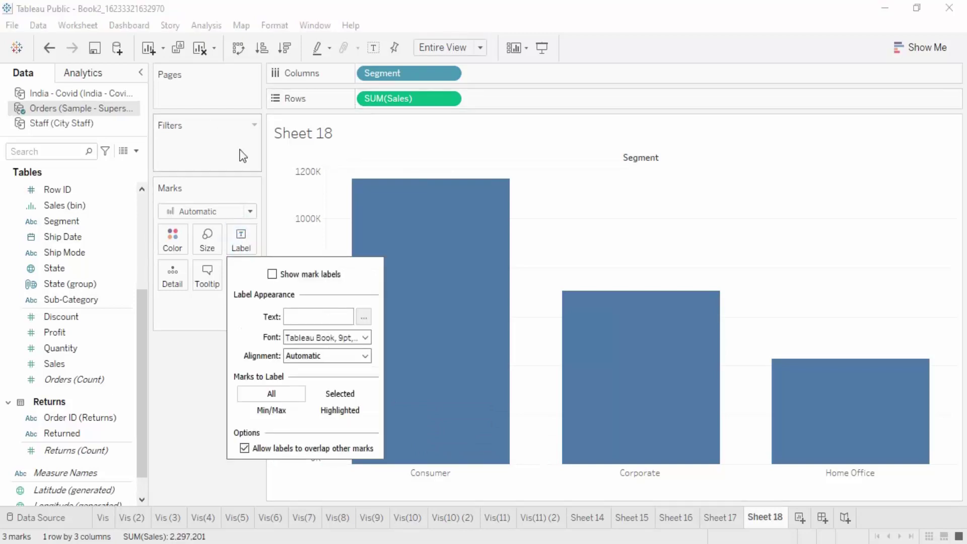
left_click(181, 434)
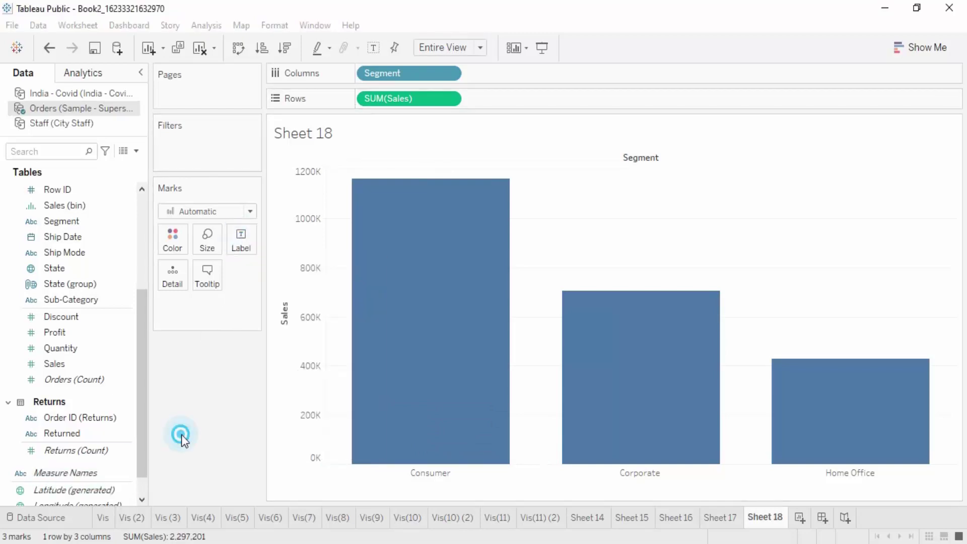
left_click(373, 48)
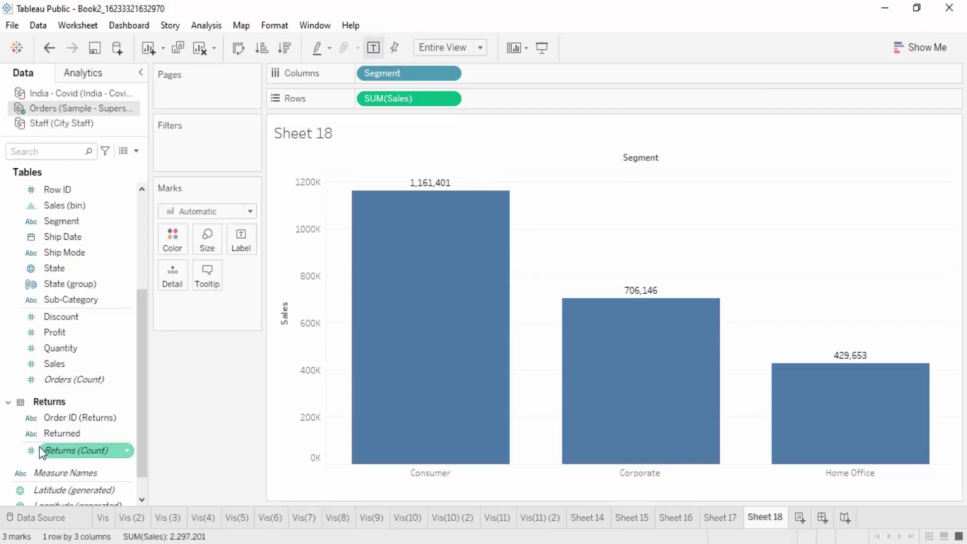
Filter the Segment sales chart to the Returned value Yes.
left_click_drag(55, 433, 189, 152)
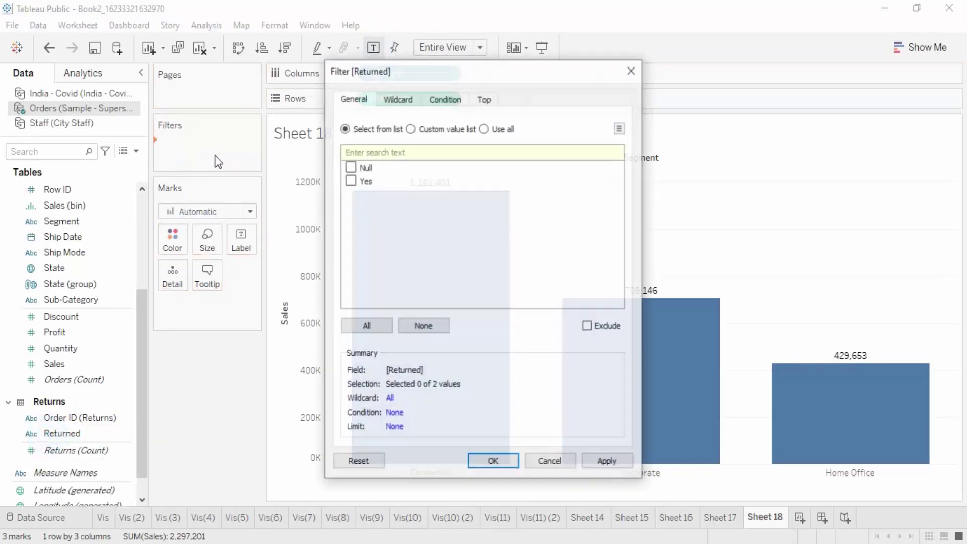
left_click(350, 181)
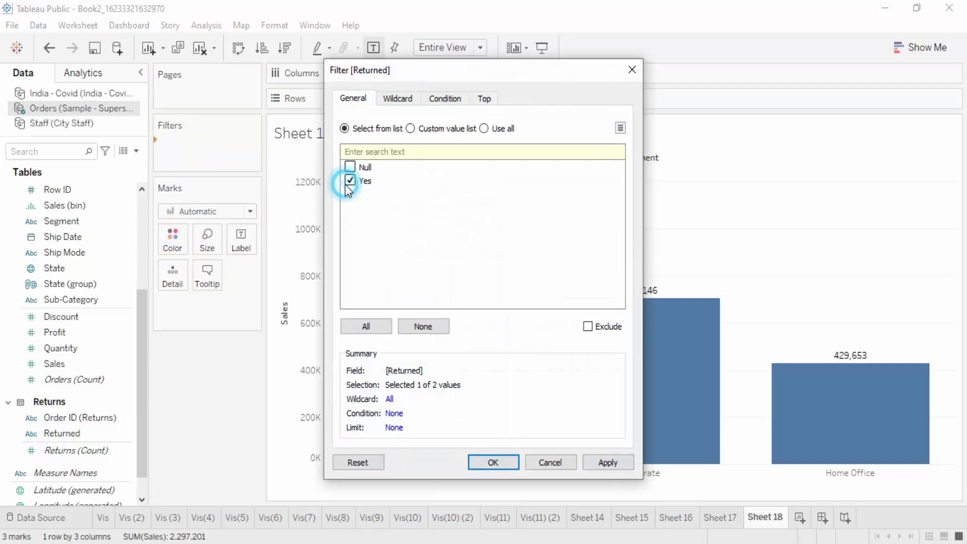
left_click(493, 462)
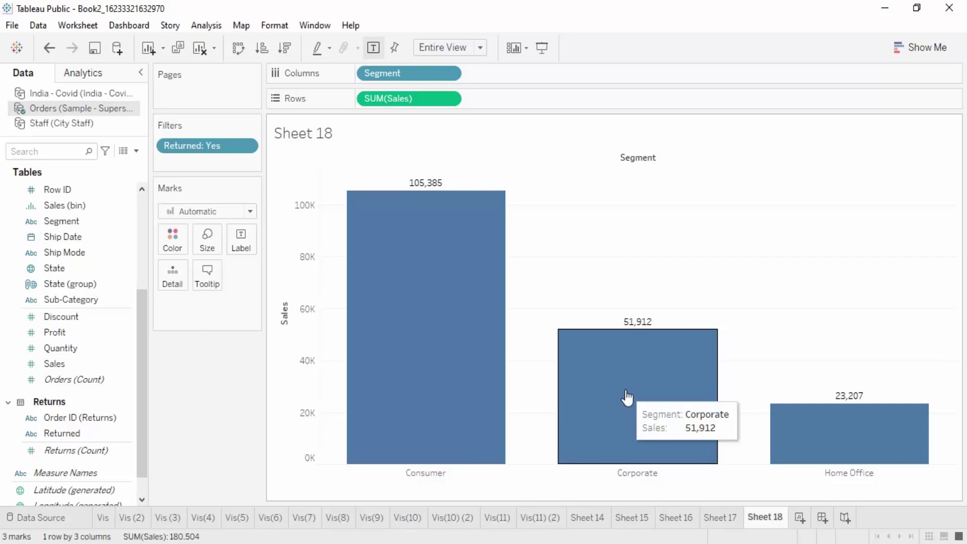
Replace Segment with Sub-Category in the chart and convert it into a text table of Sales.
left_click_drag(420, 76, 396, 69)
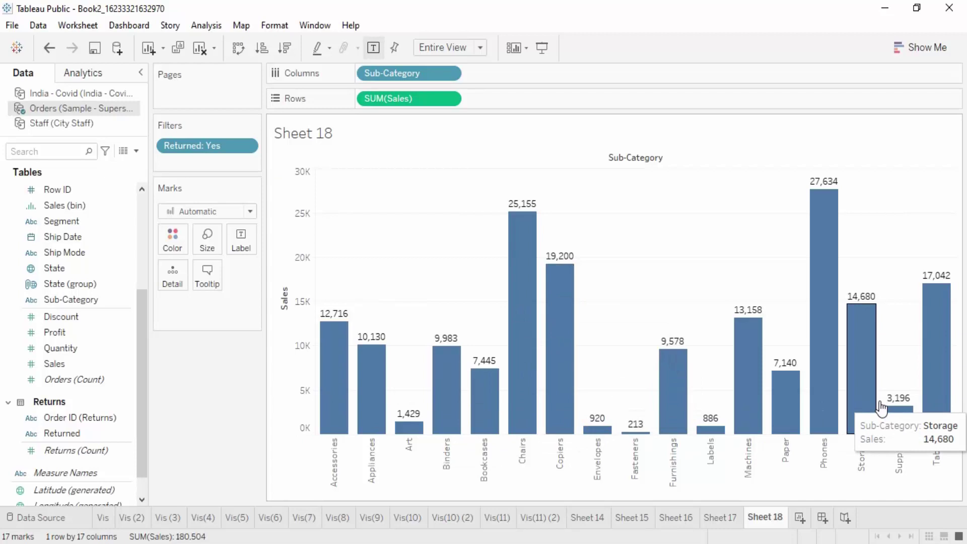
left_click(906, 47)
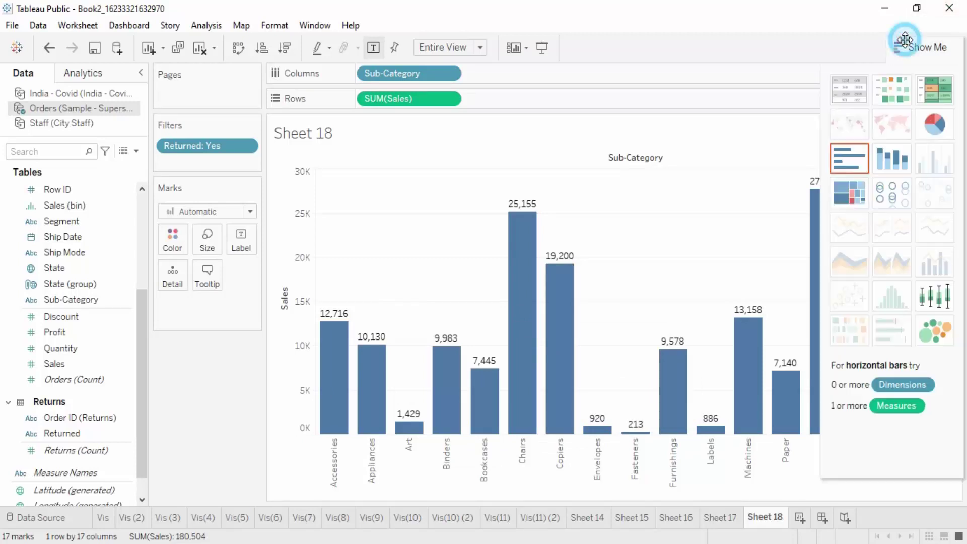
left_click(851, 89)
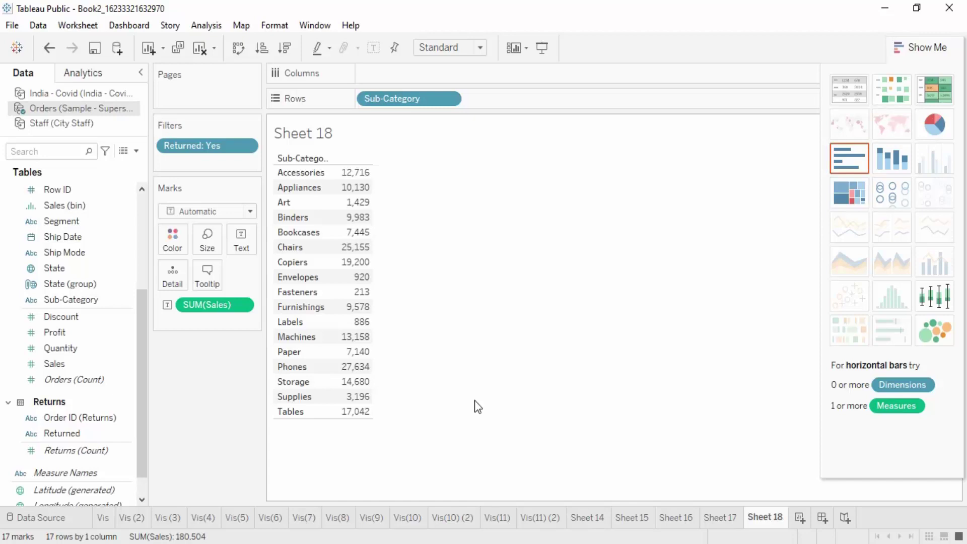
left_click(929, 47)
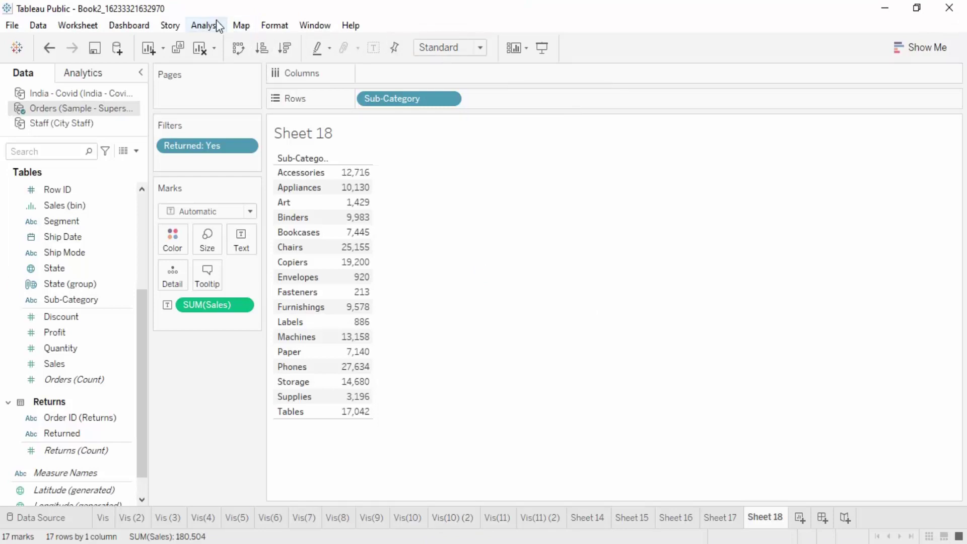
Show column grand totals in the Sub-Category sales table.
left_click(268, 26)
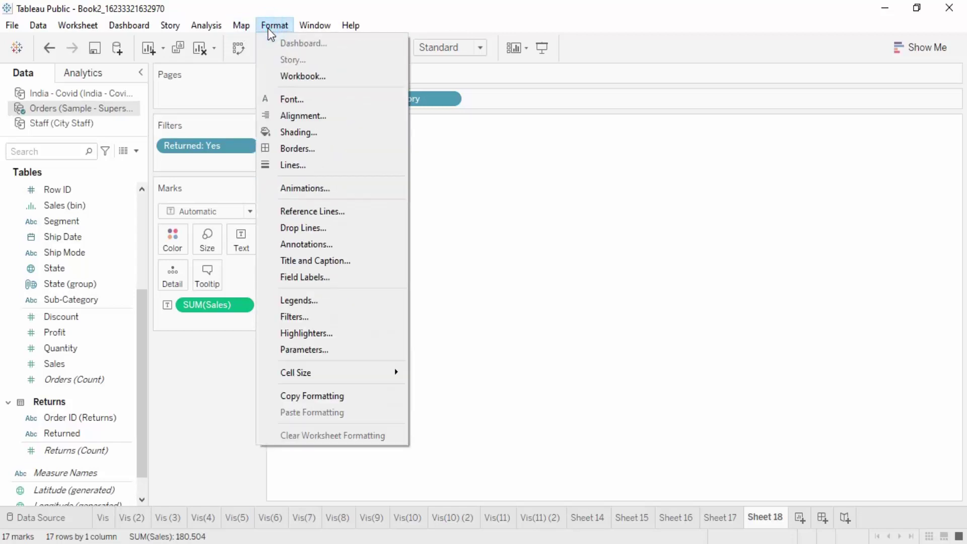
mouse_move(184, 26)
mouse_move(218, 29)
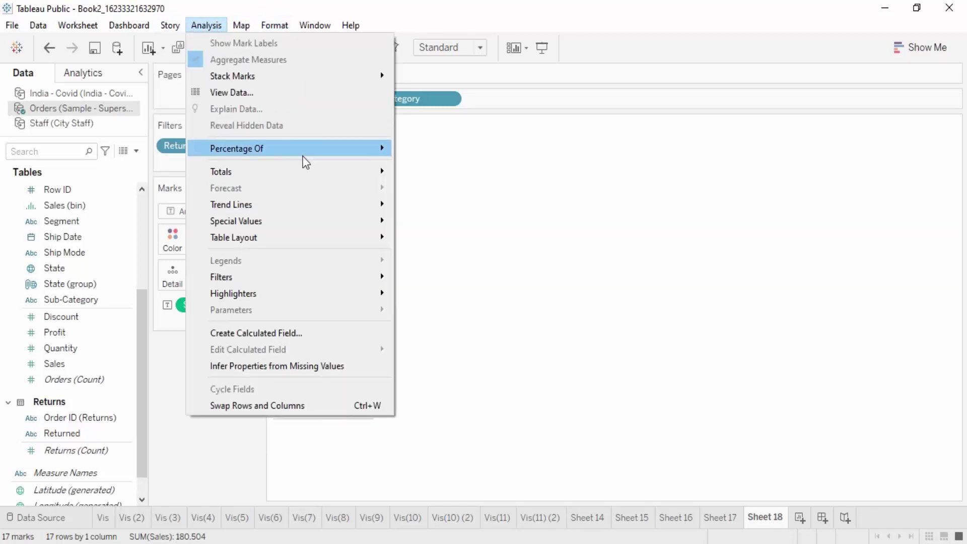
mouse_move(282, 171)
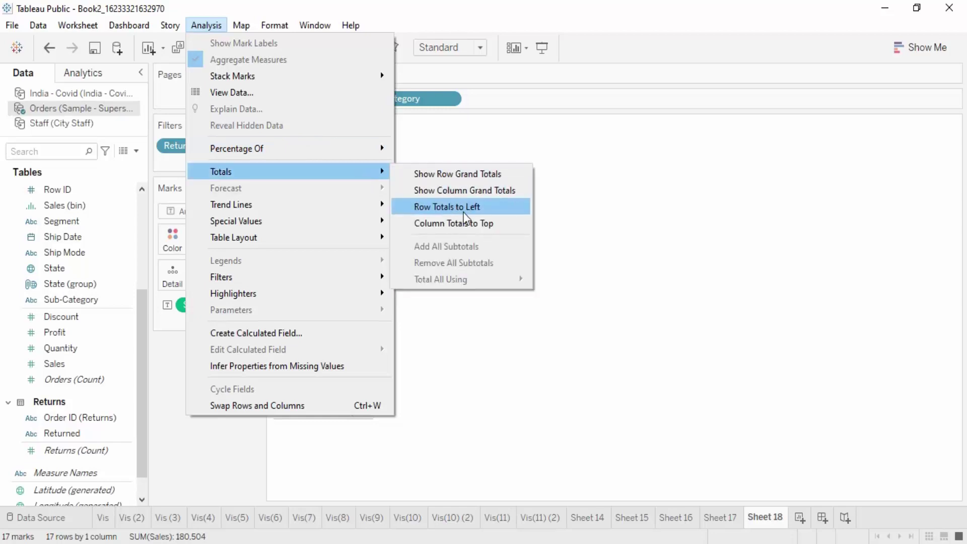
left_click(494, 190)
mouse_move(351, 432)
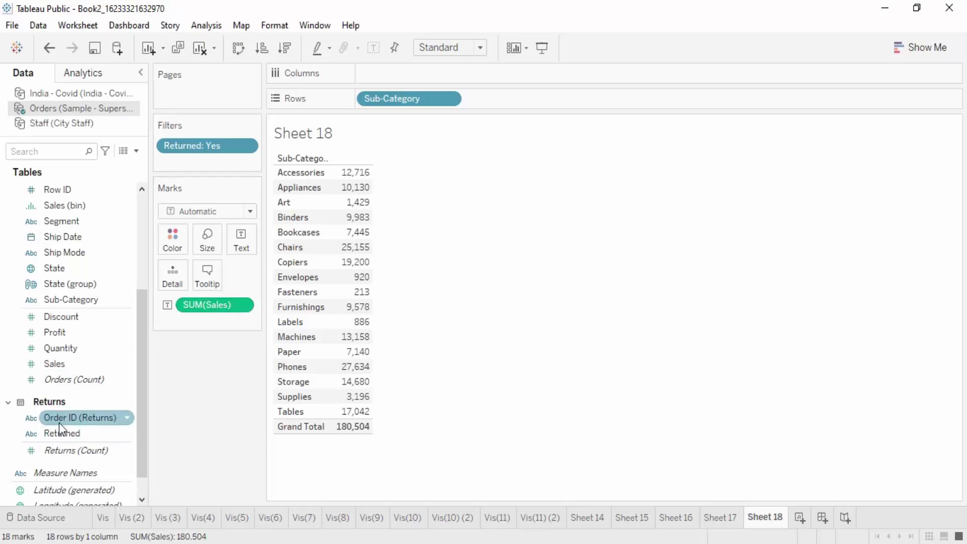
Add Order ID (Returns) to the table's text marks and aggregate it as Count.
left_click_drag(59, 422, 249, 255)
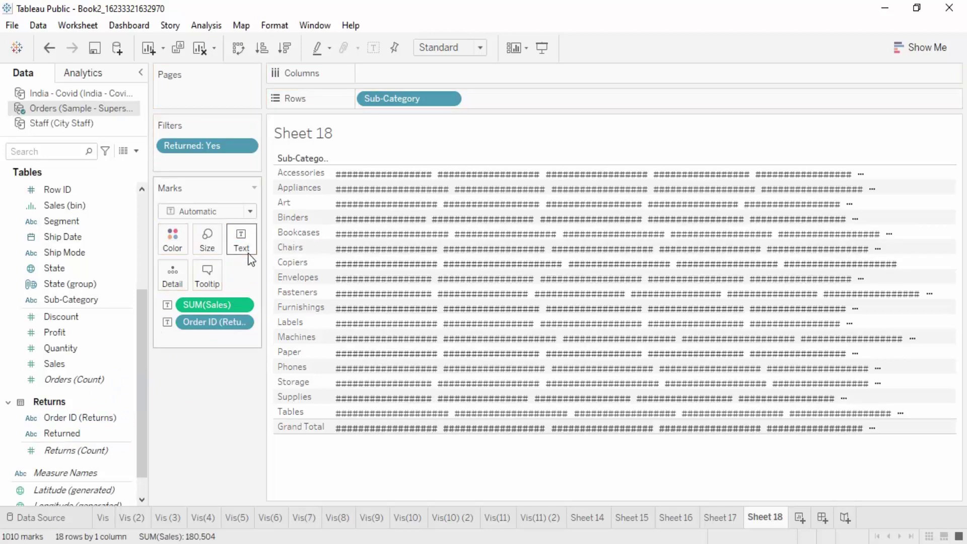
left_click(241, 323)
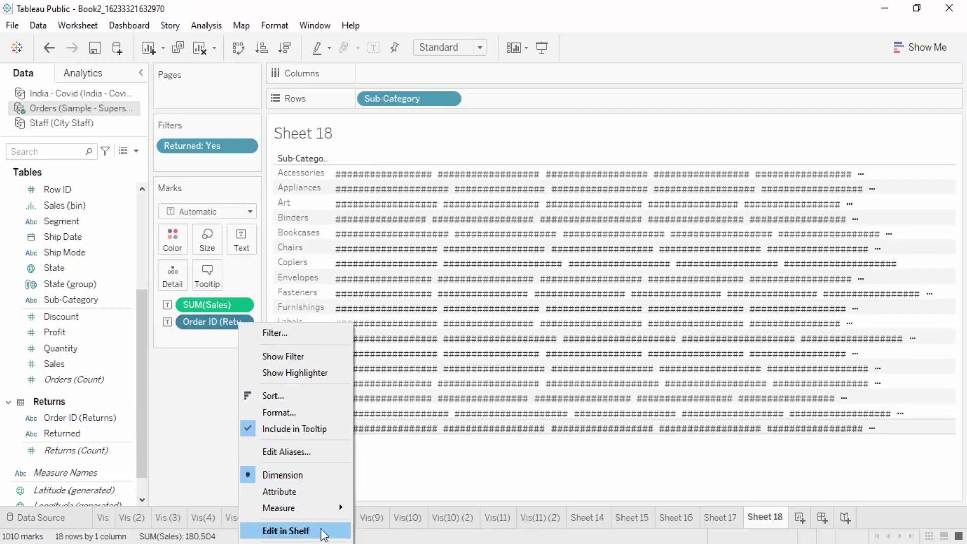
mouse_move(324, 510)
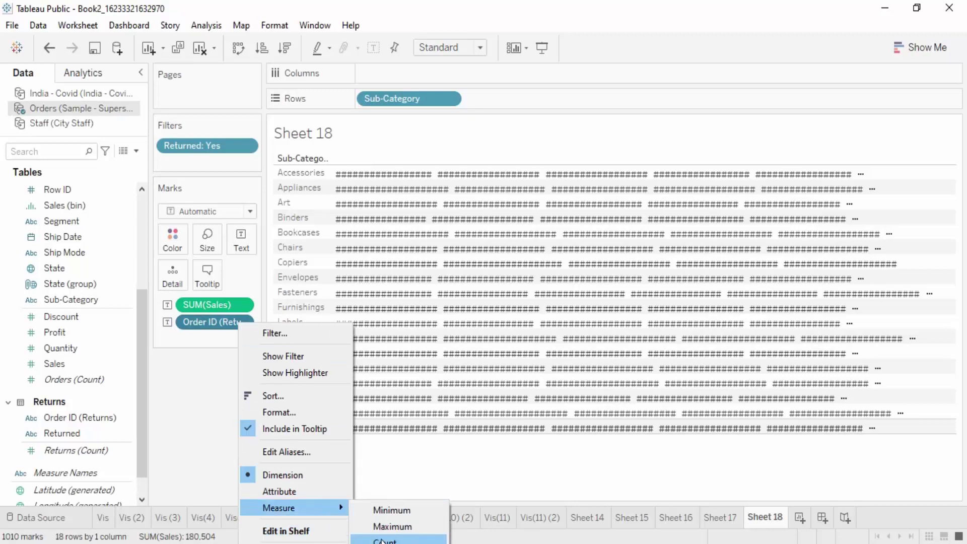
left_click(385, 541)
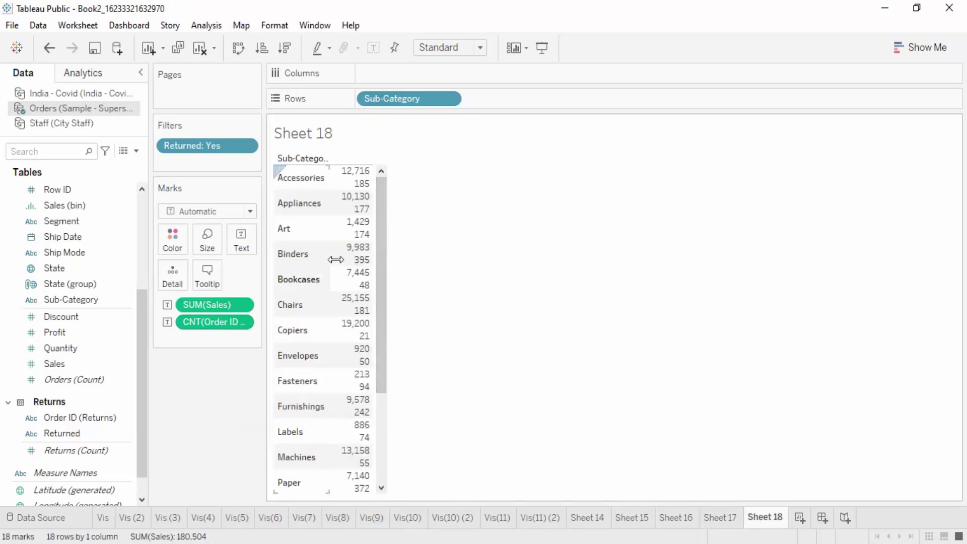
mouse_move(359, 200)
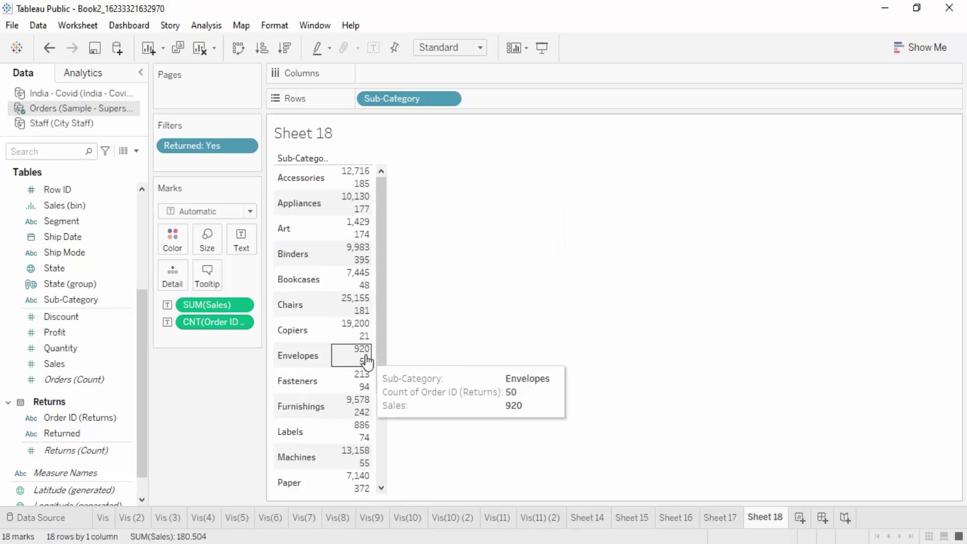
scroll(358, 402, "down", 5)
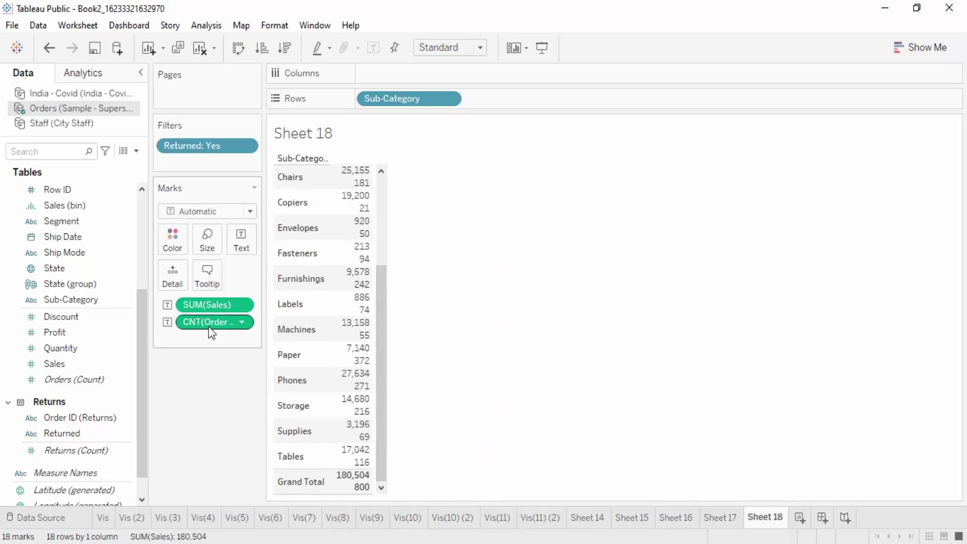
Move Sales and the Order ID (Returns) count to the columns and convert the view into a text table with separate measure columns.
mouse_move(209, 304)
left_mouse_down()
mouse_move(401, 65)
mouse_move(400, 73)
left_mouse_up()
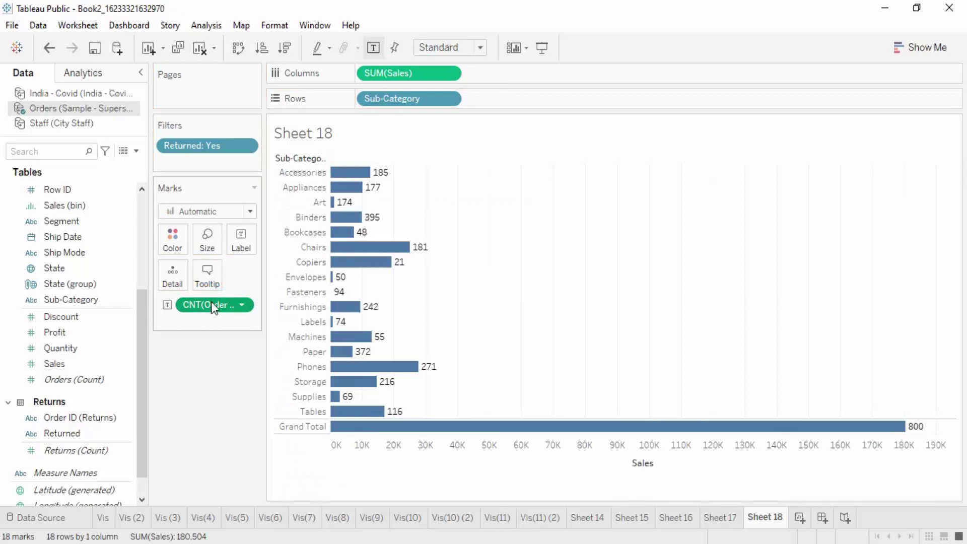
mouse_move(209, 305)
left_mouse_down()
mouse_move(538, 80)
mouse_move(509, 73)
left_mouse_up()
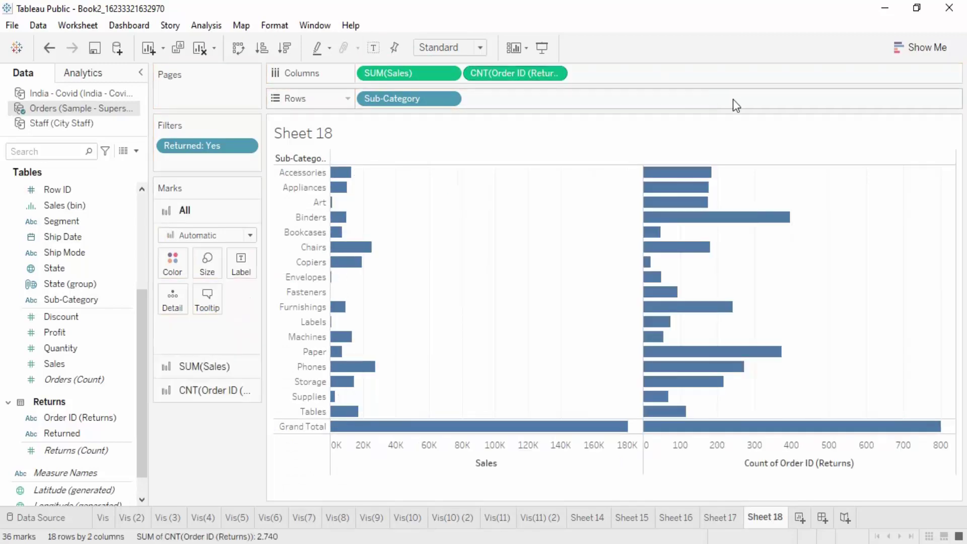
left_click(904, 50)
left_click(835, 102)
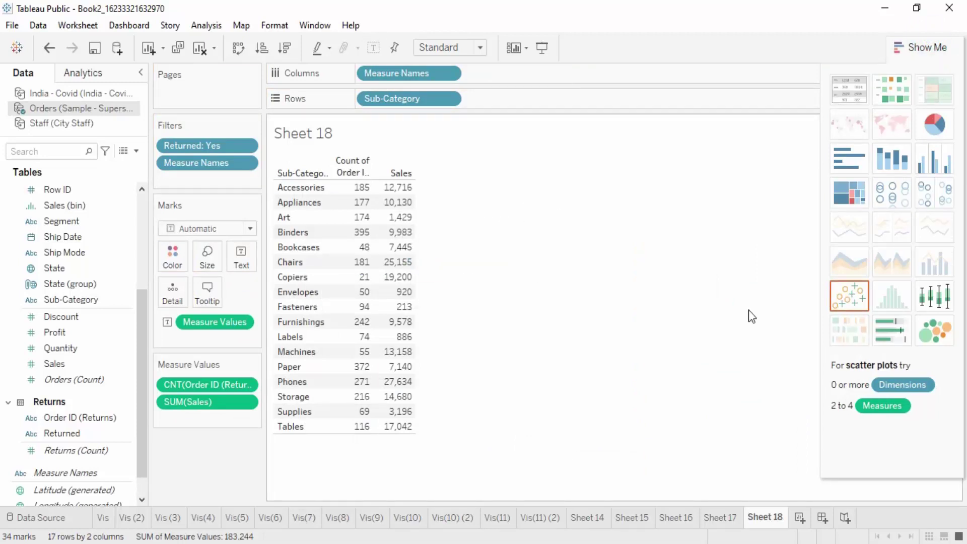
left_click(939, 47)
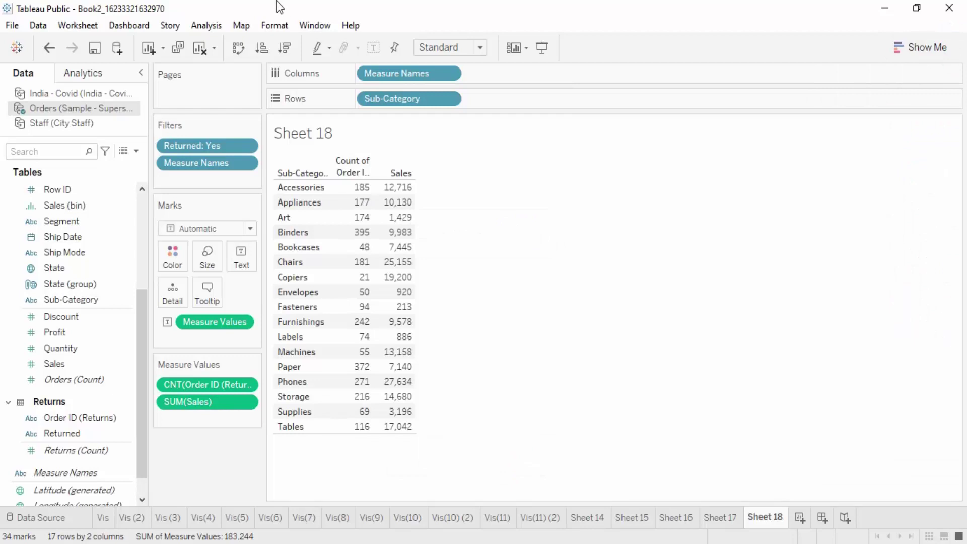
Add column grand totals to the table of returns count and Sales.
left_click(206, 26)
mouse_move(360, 179)
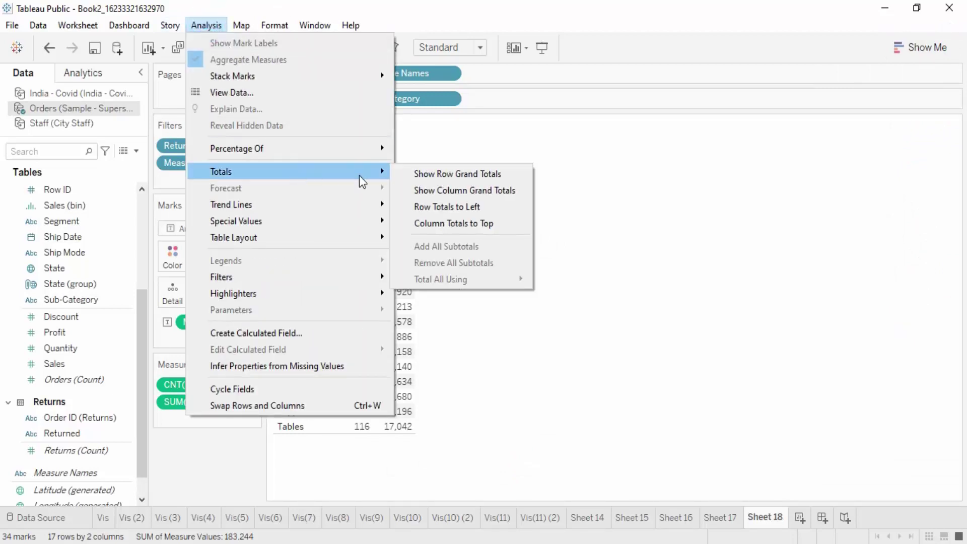
left_click(431, 187)
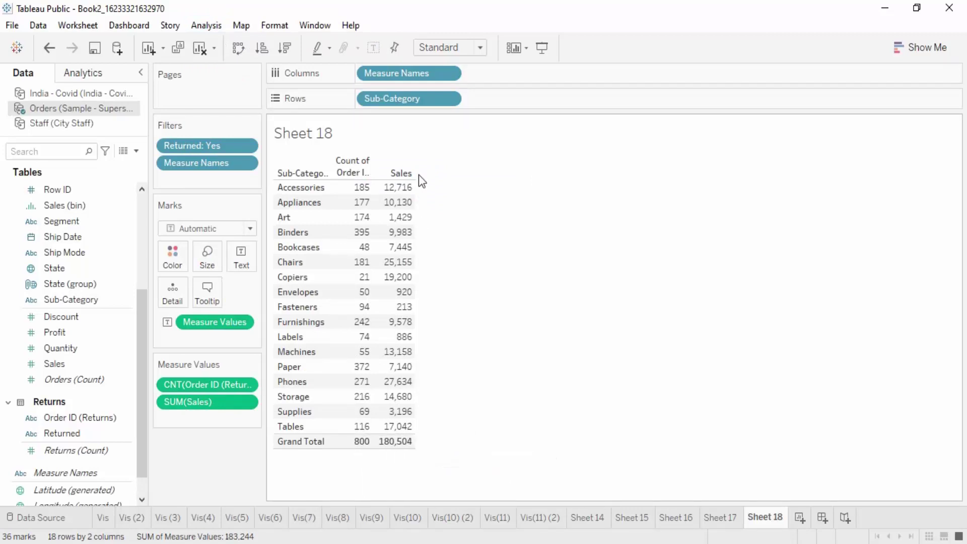
Fit the Sub-Category returns and sales table to the entire view.
left_click(439, 49)
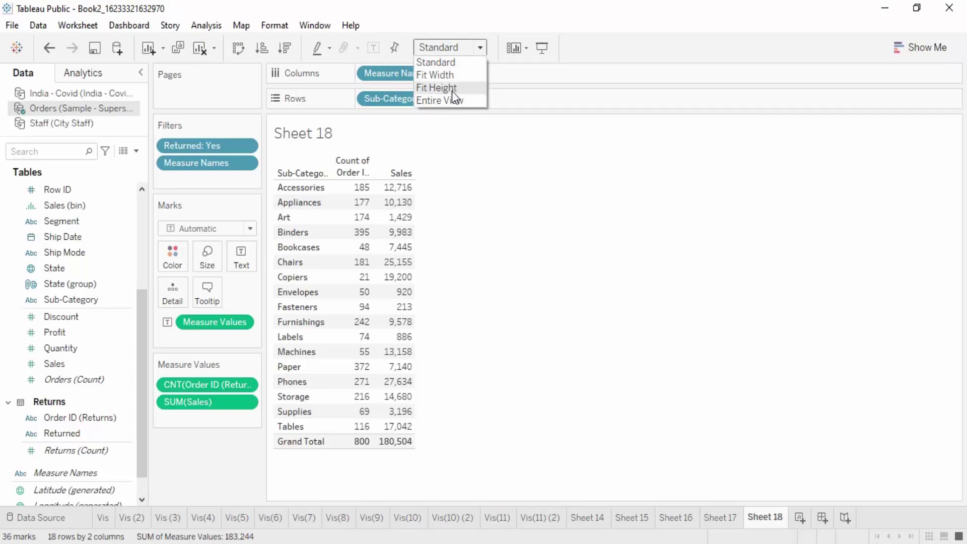
left_click(451, 89)
left_click(456, 47)
left_click(465, 101)
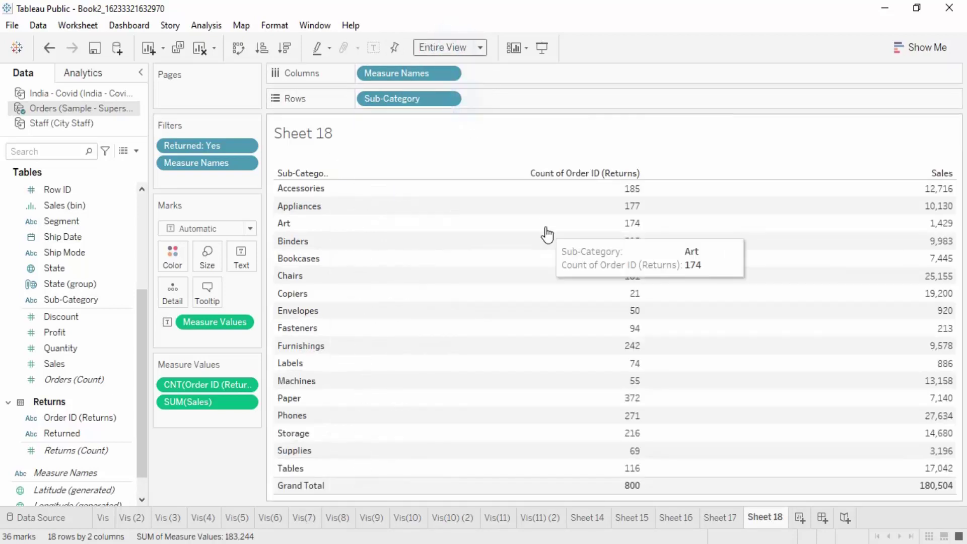